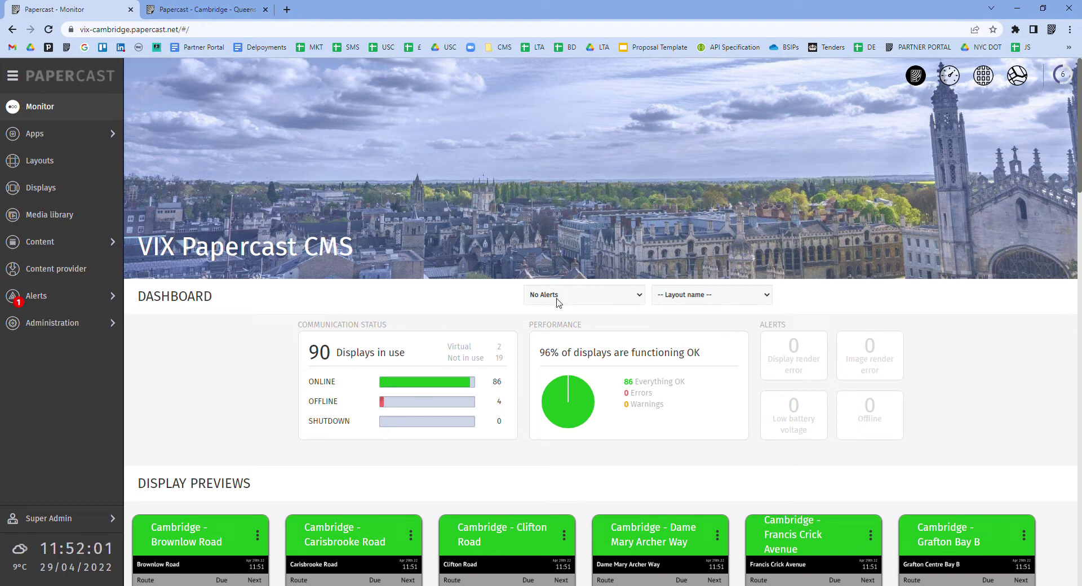
Step: Open and dismiss the dashboard's layout name filter, then scroll through the displays list
click(738, 296)
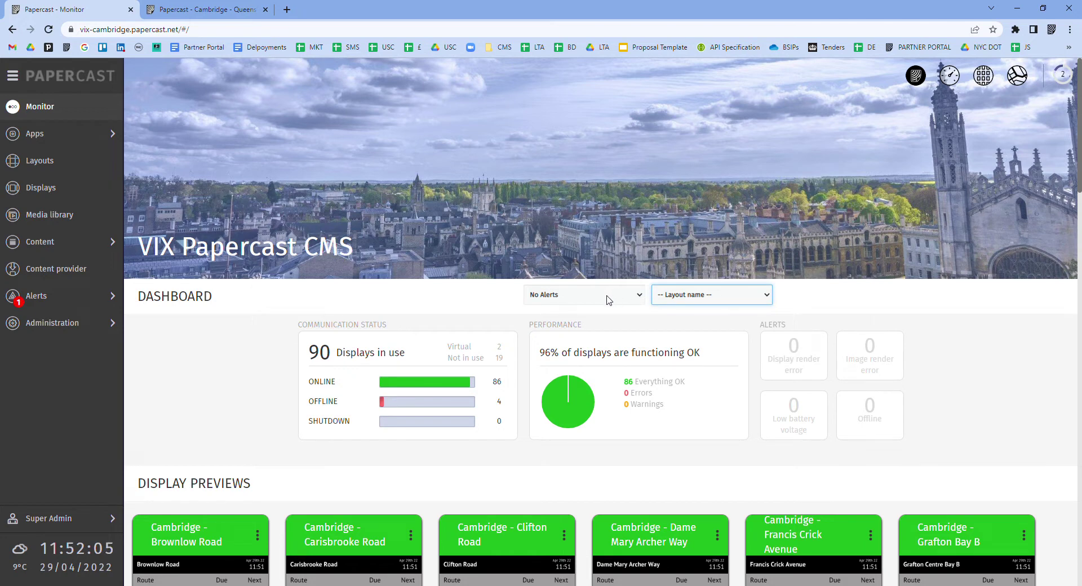
click(612, 329)
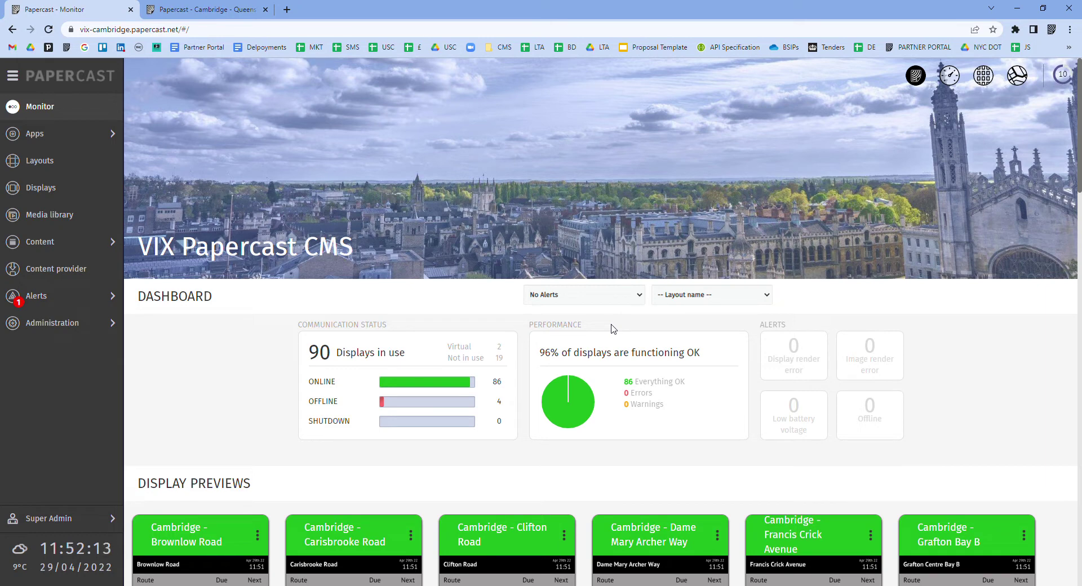
scroll(613, 328, down, 3)
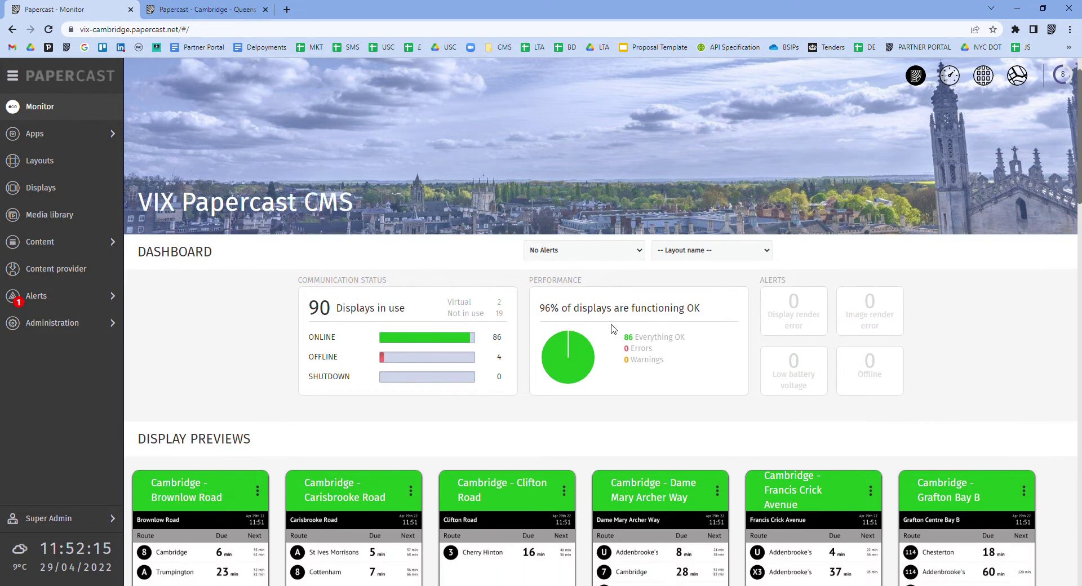
scroll(612, 328, down, 3)
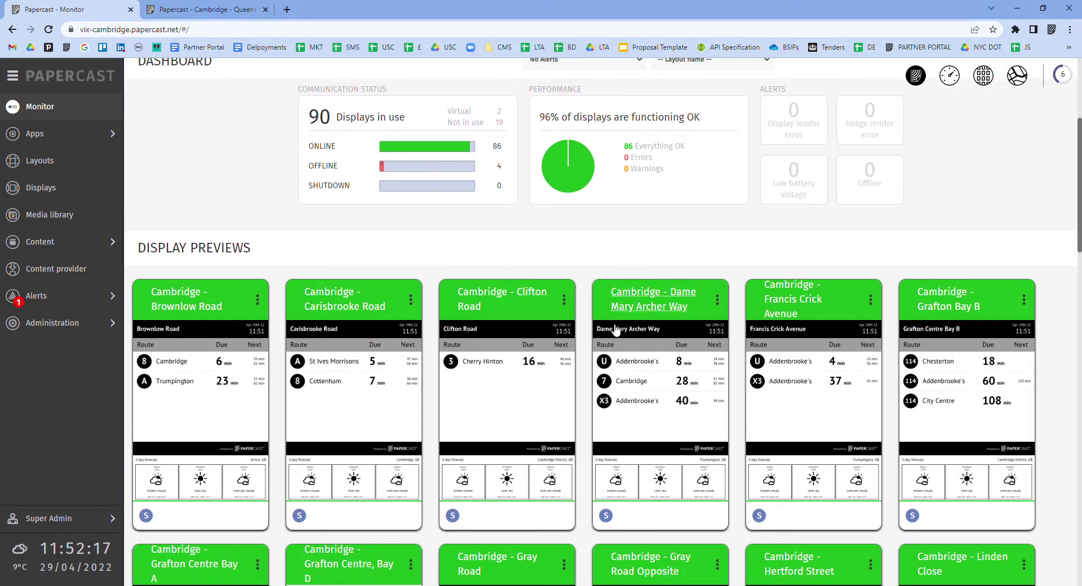
scroll(615, 330, down, 1)
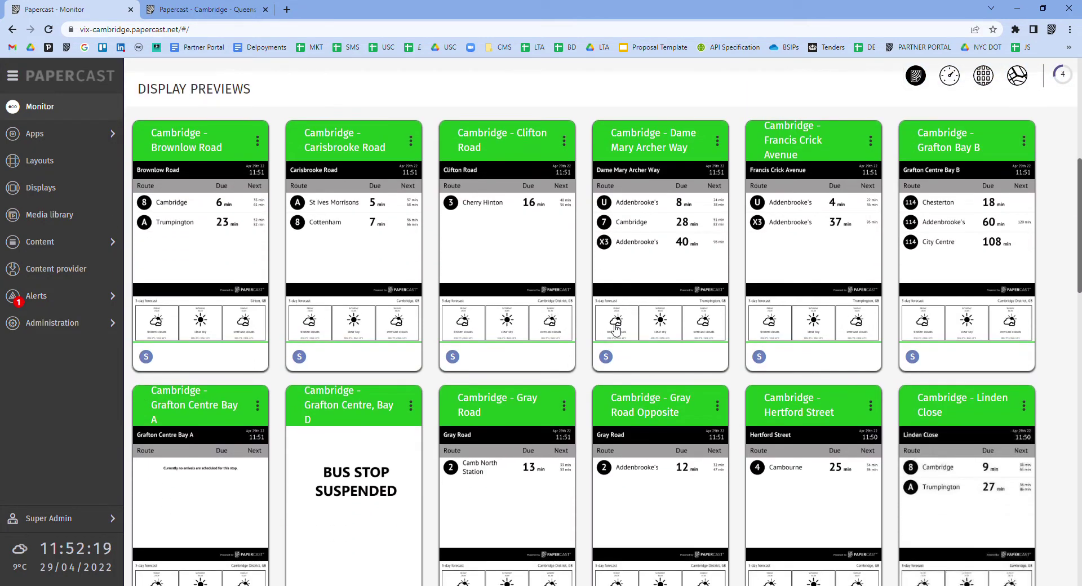
scroll(616, 330, down, 15)
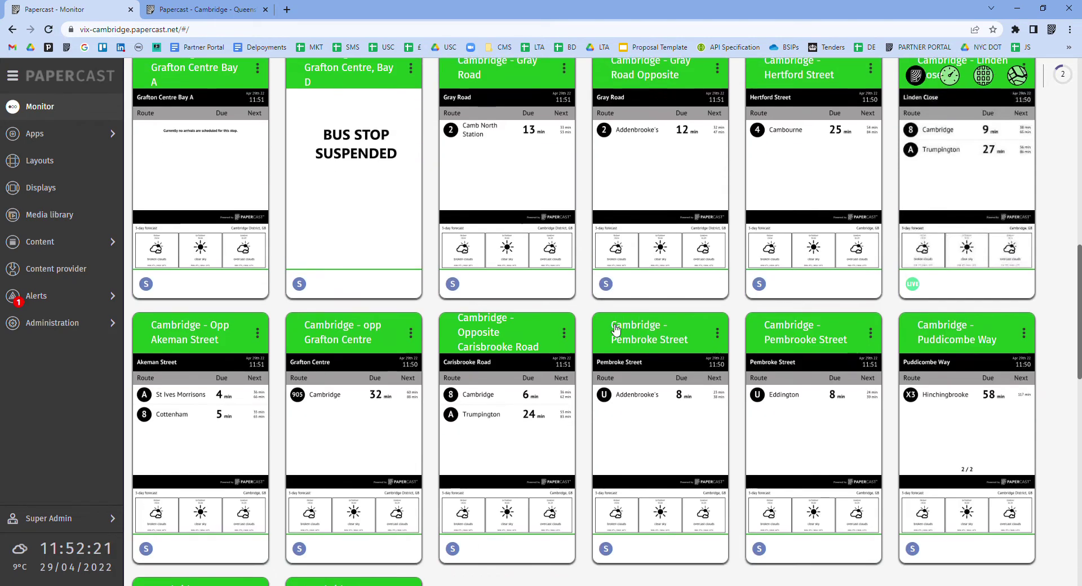
scroll(614, 328, down, 3)
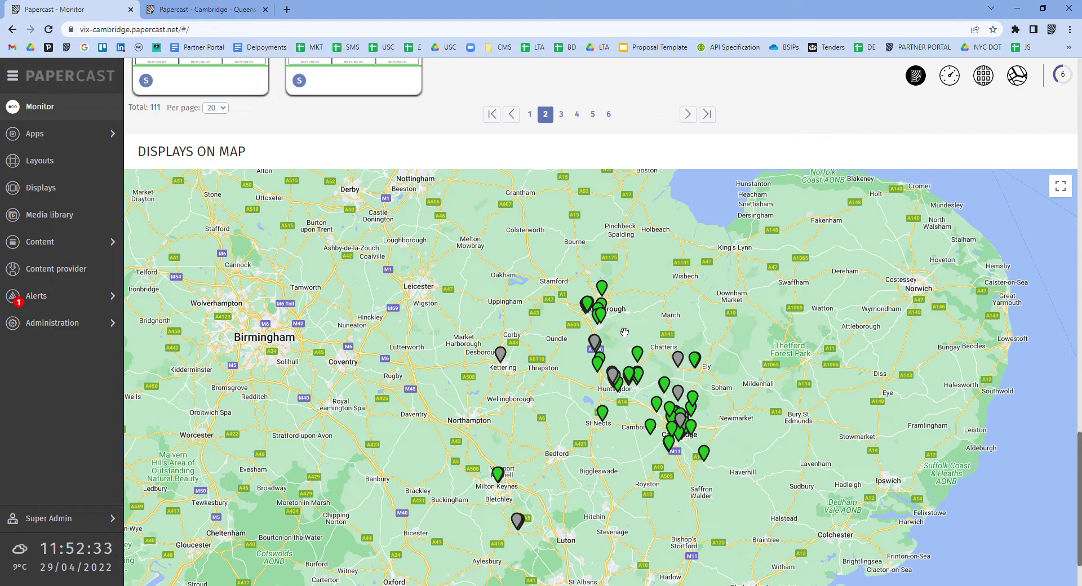
scroll(589, 342, up, 7)
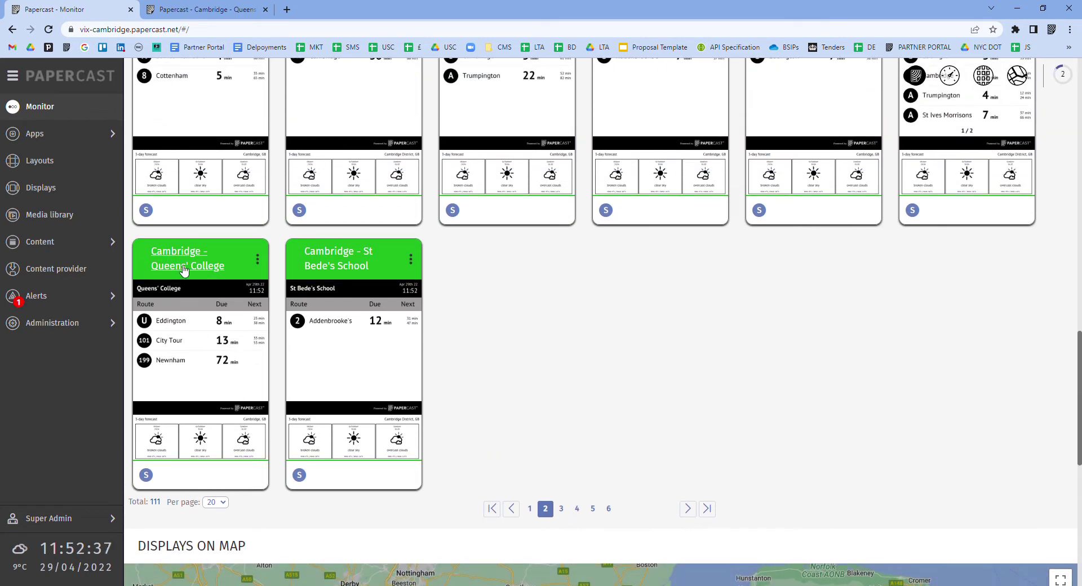
Step: Open the Cambridge - Queens' College overview and highlight its stop ID 0500CCITY418
click(183, 266)
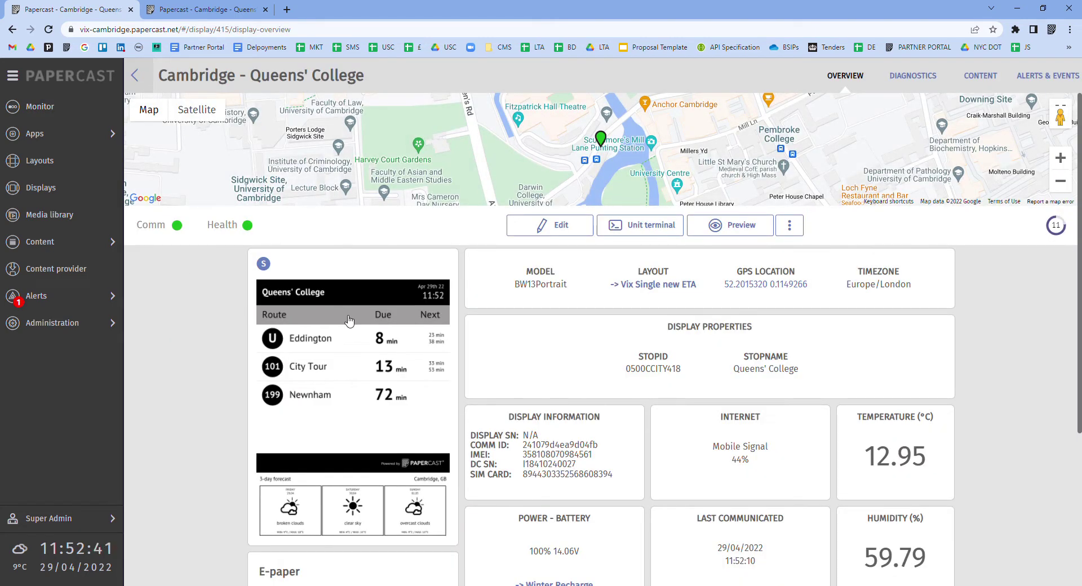
scroll(611, 319, down, 1)
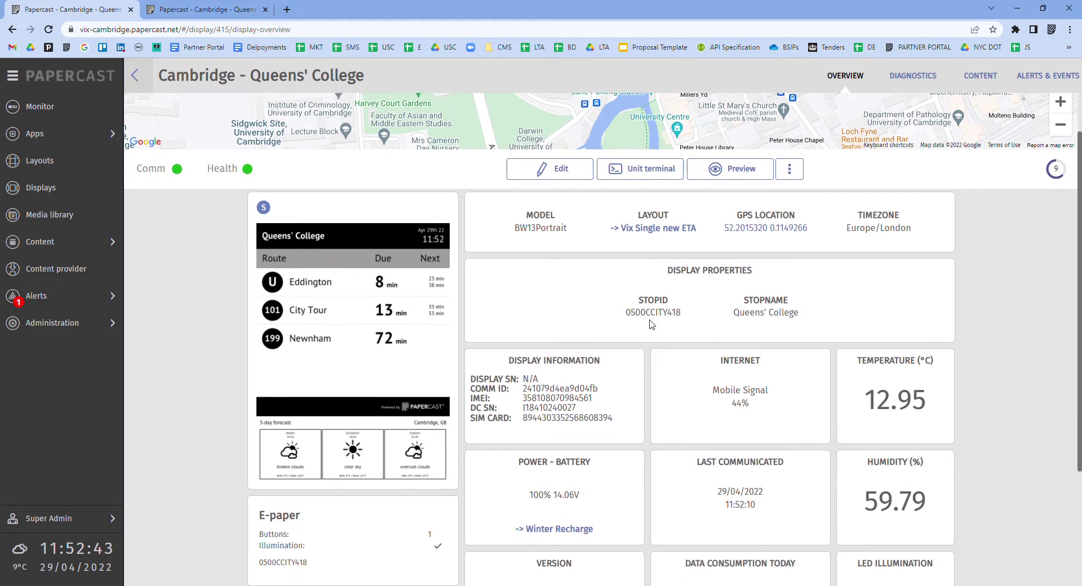
scroll(699, 333, down, 2)
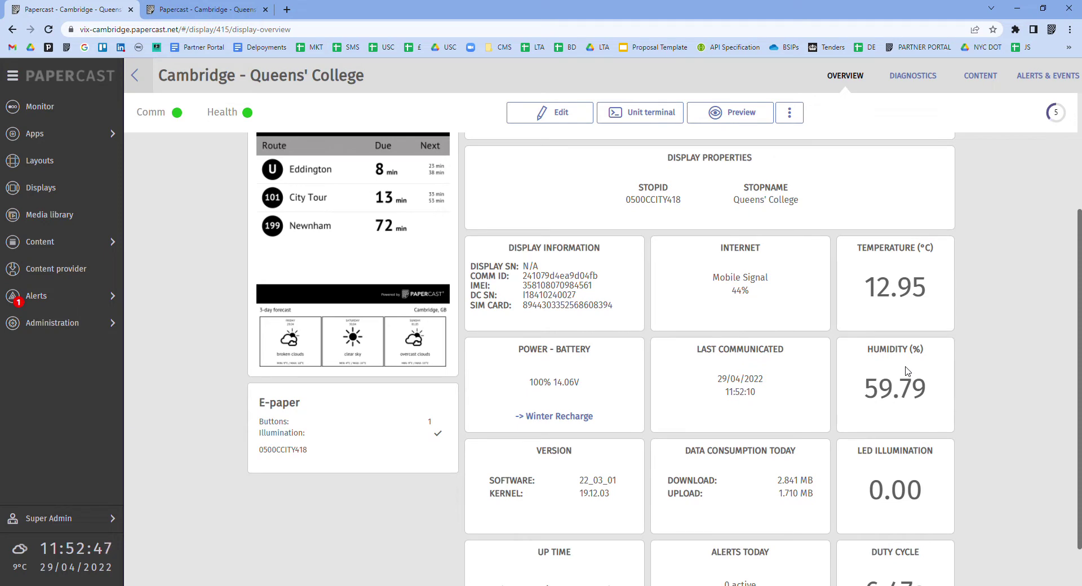
scroll(907, 371, down, 1)
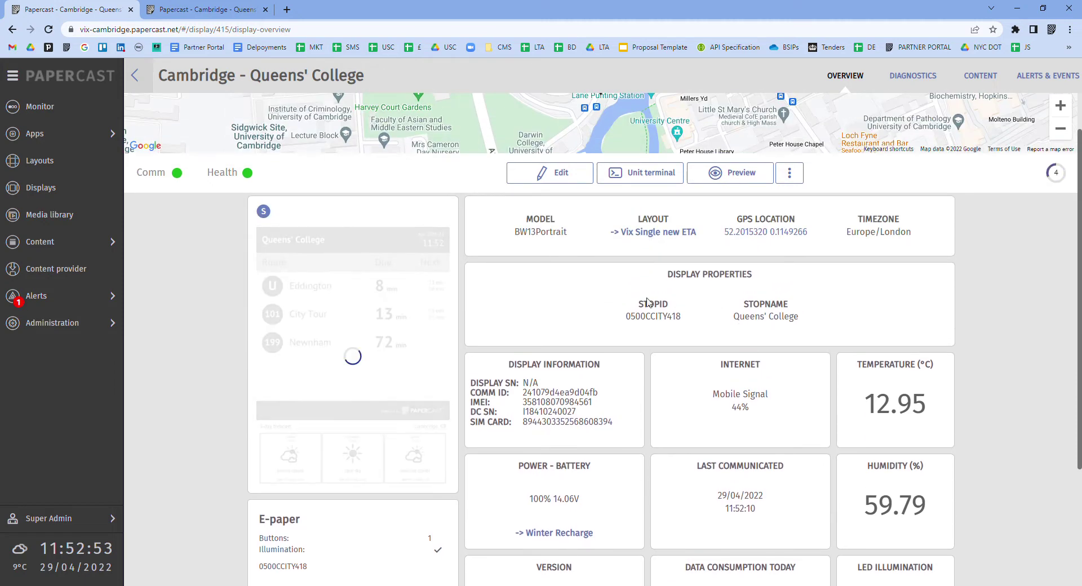
double_click(657, 316)
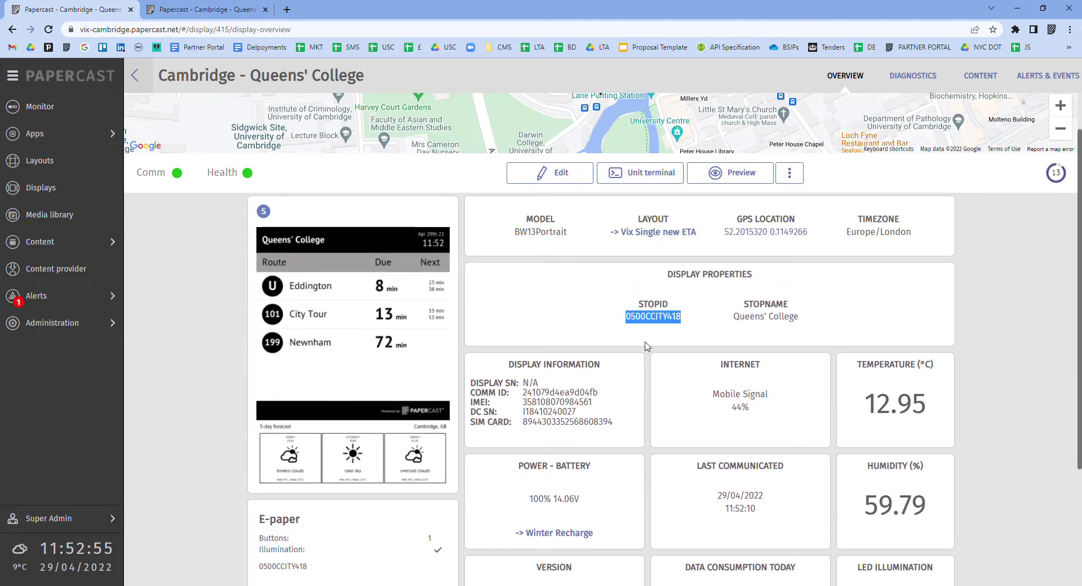
click(648, 347)
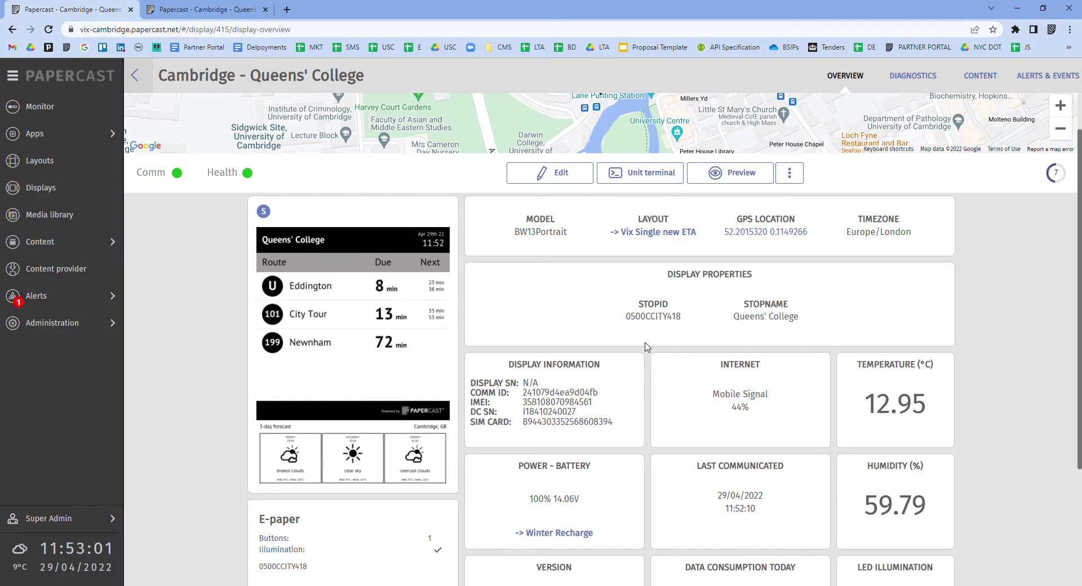
scroll(670, 347, up, 1)
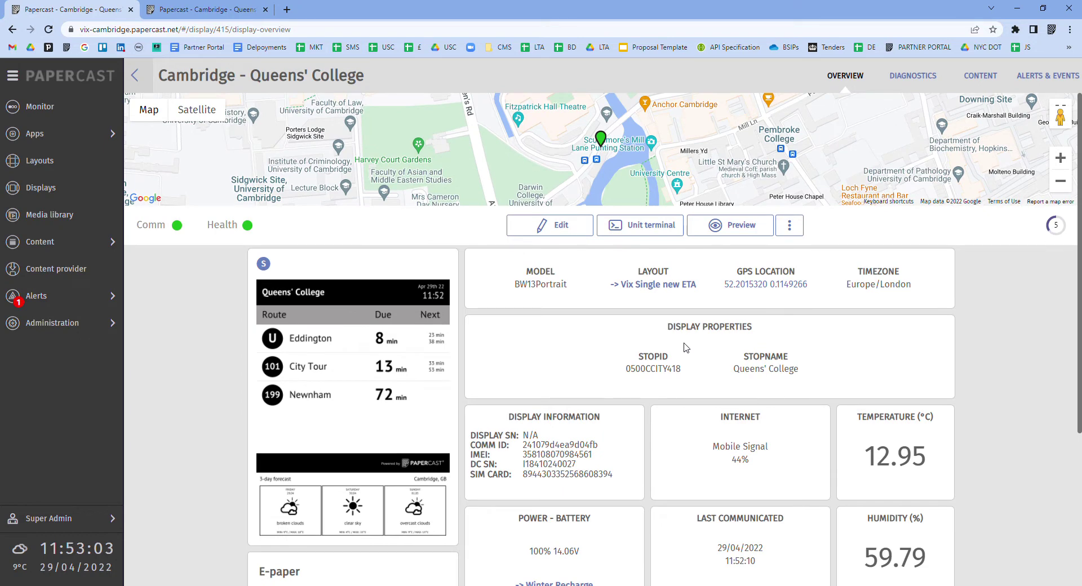
click(917, 79)
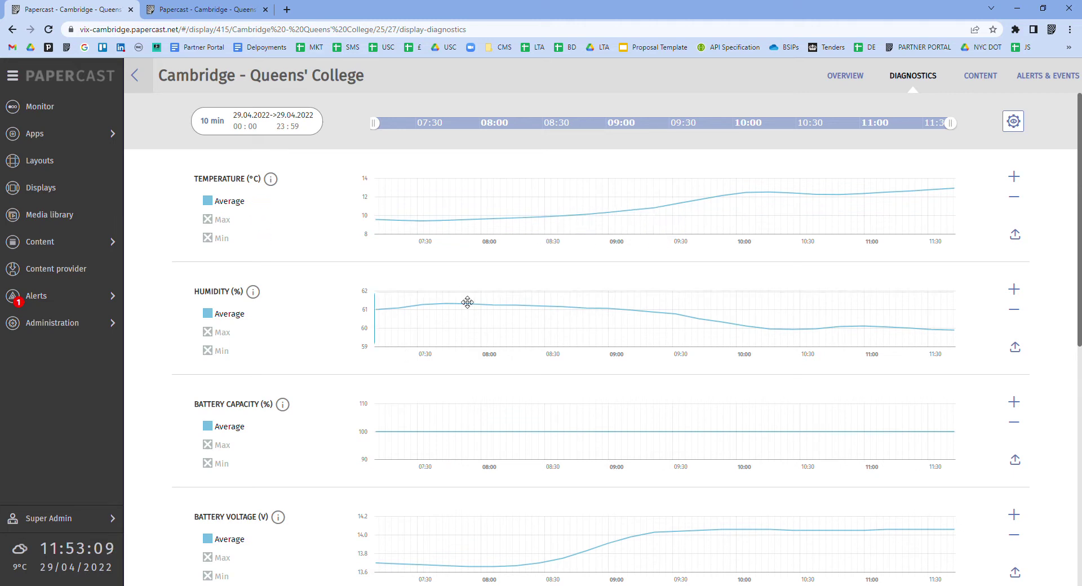
Step: Set the diagnostics date range to Last 30 days and scroll through the resulting charts
scroll(507, 333, down, 2)
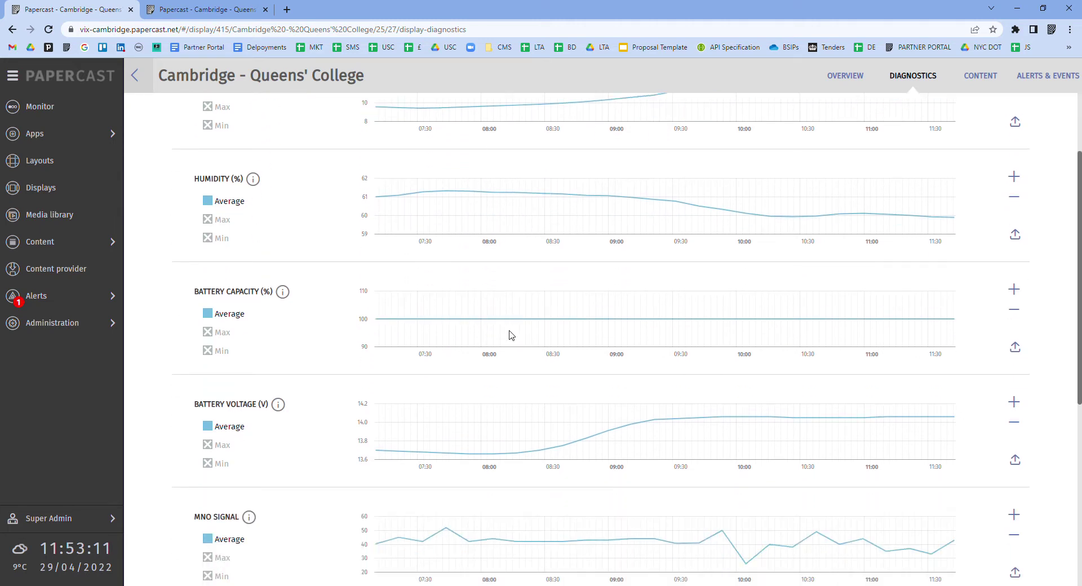
scroll(511, 335, up, 2)
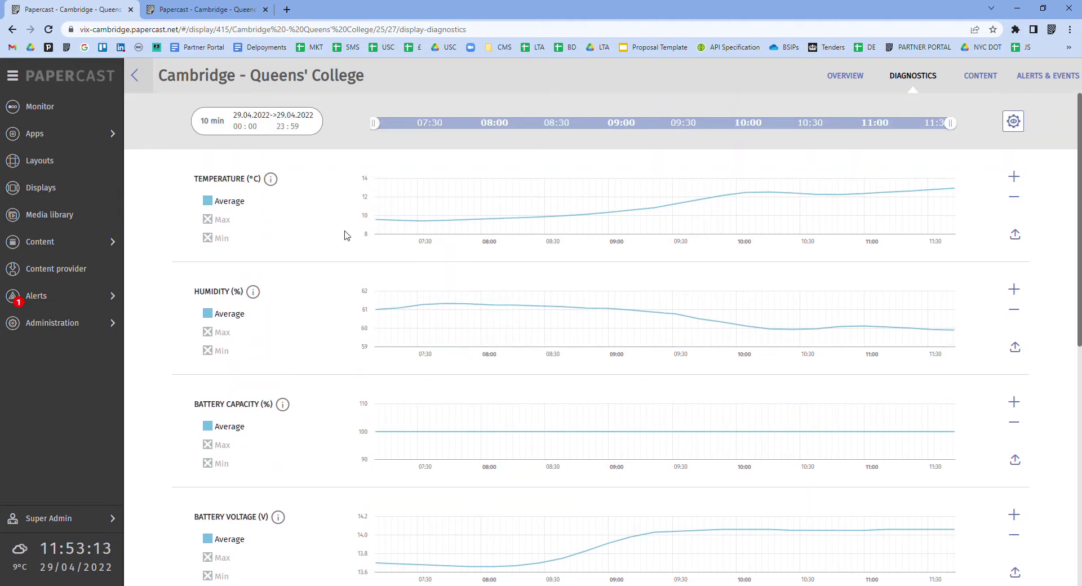
click(302, 134)
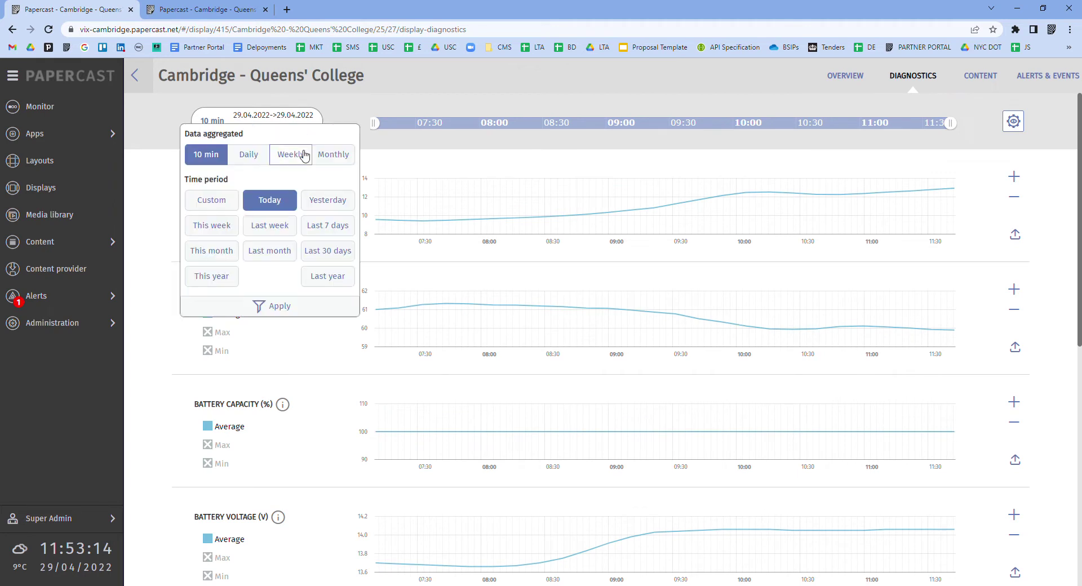
click(329, 260)
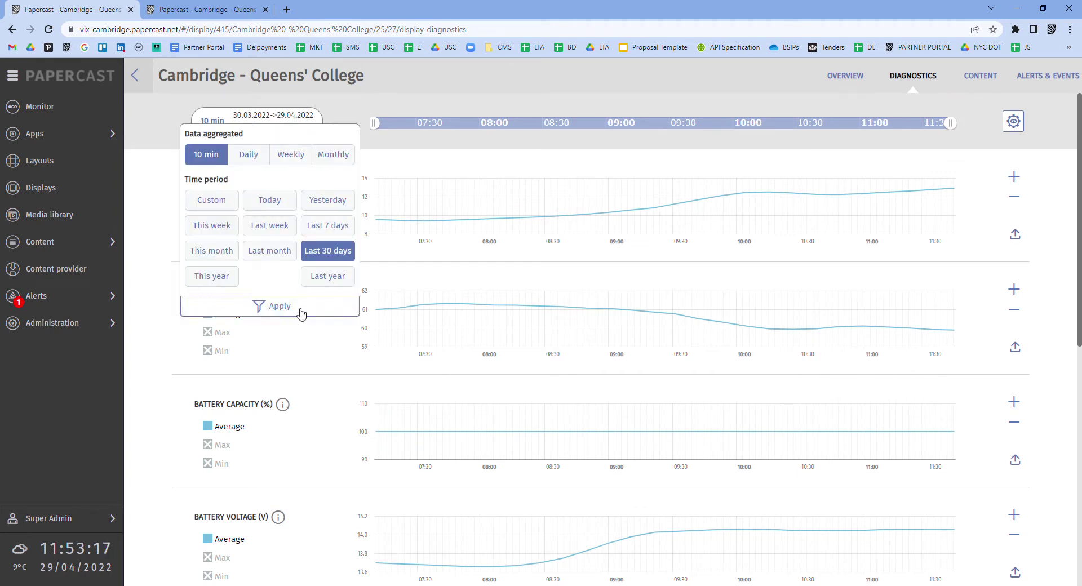
click(301, 313)
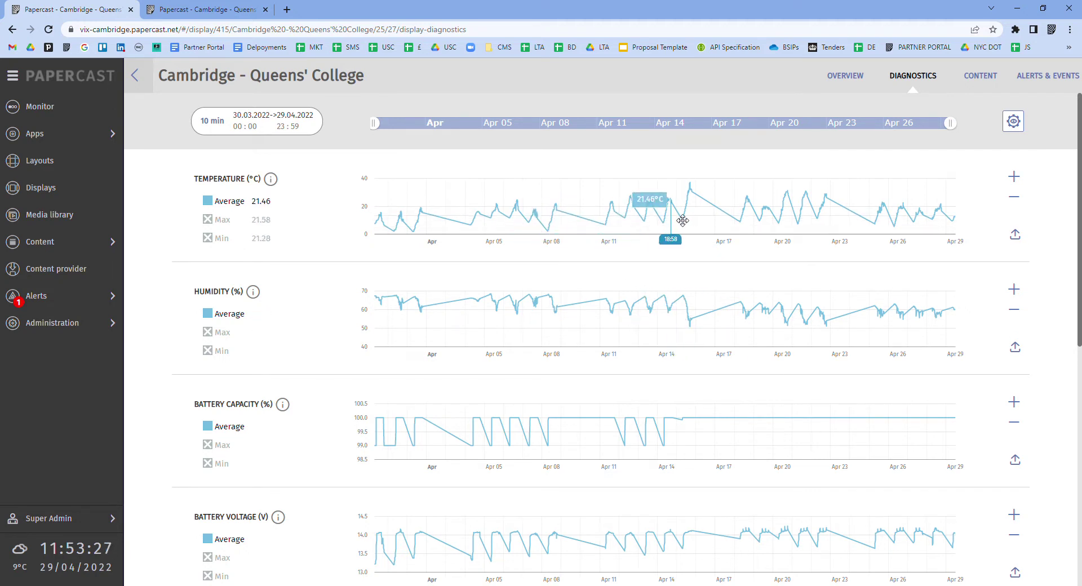
scroll(766, 226, down, 2)
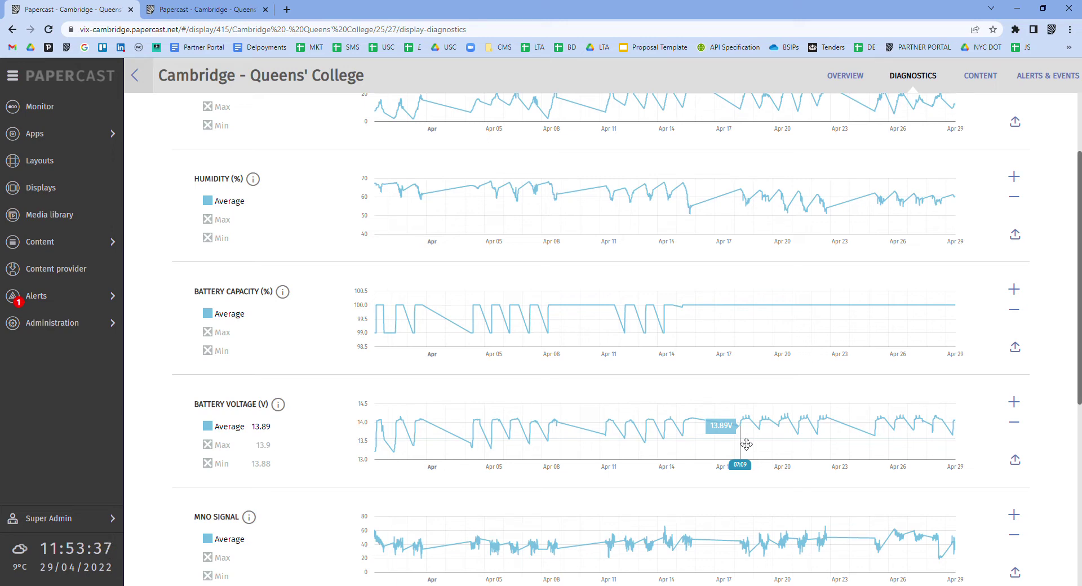
scroll(751, 446, down, 6)
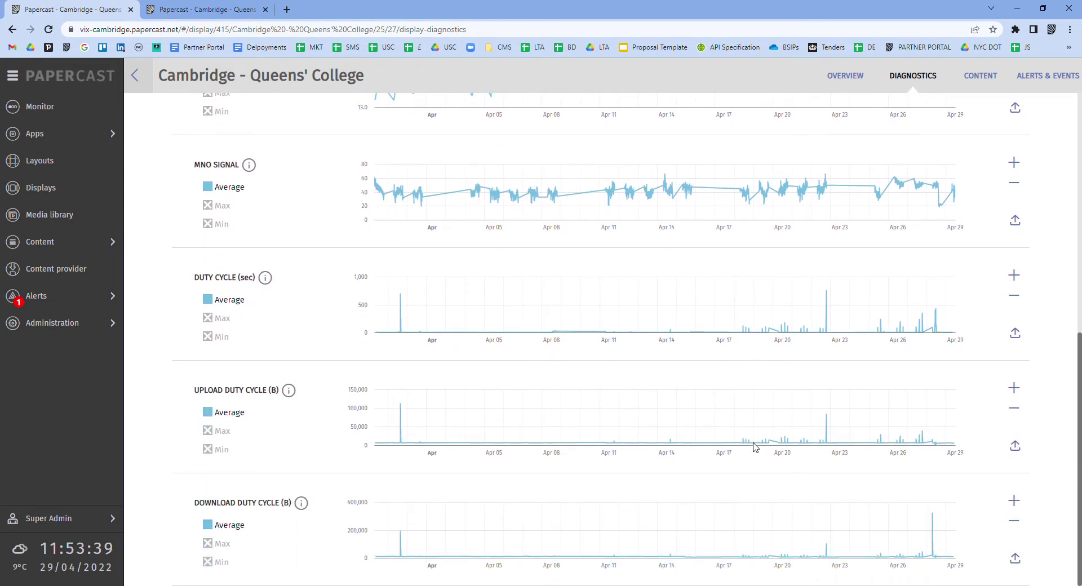
mouse_move(758, 449)
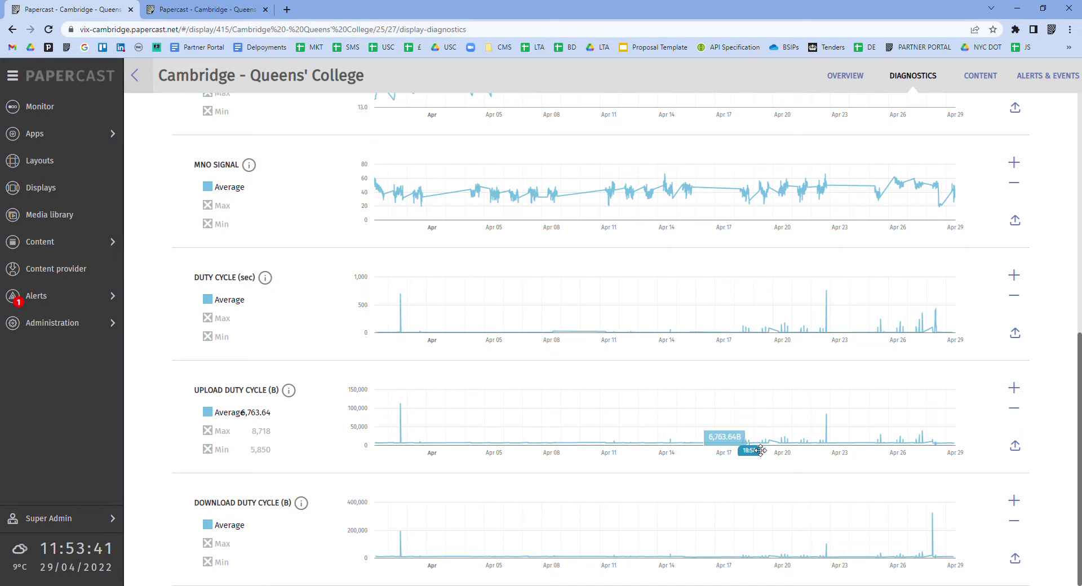
scroll(758, 447, up, 6)
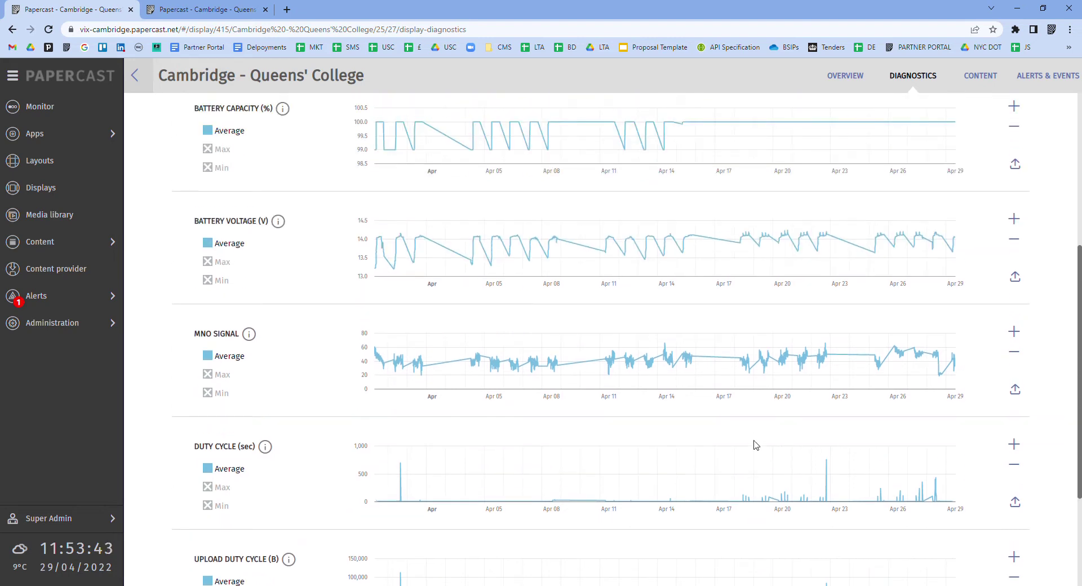
scroll(755, 444, up, 3)
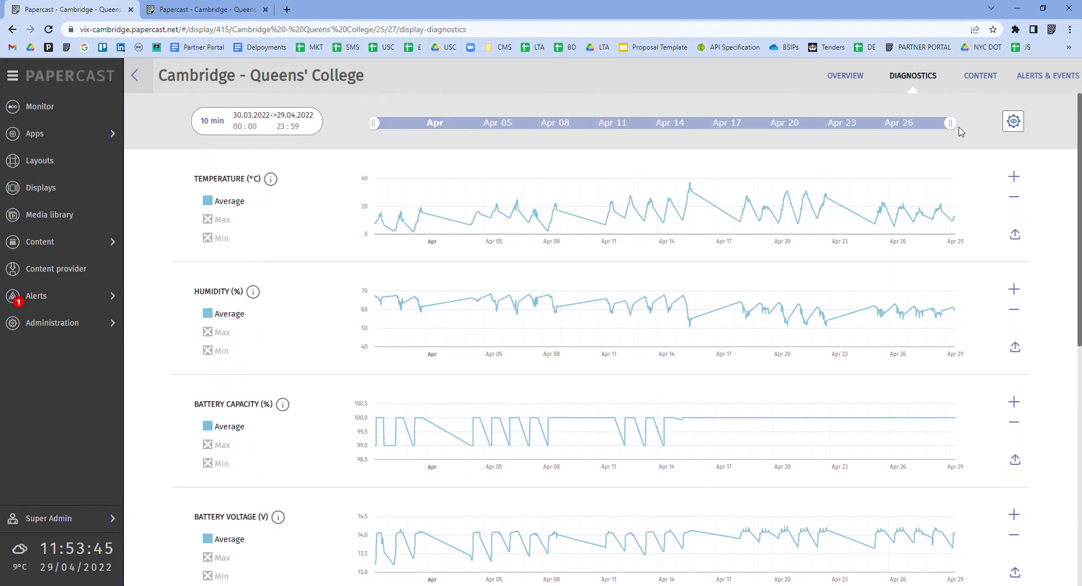
Step: Review the Alerts & Events category tables, including 333 button presses this month
click(1033, 85)
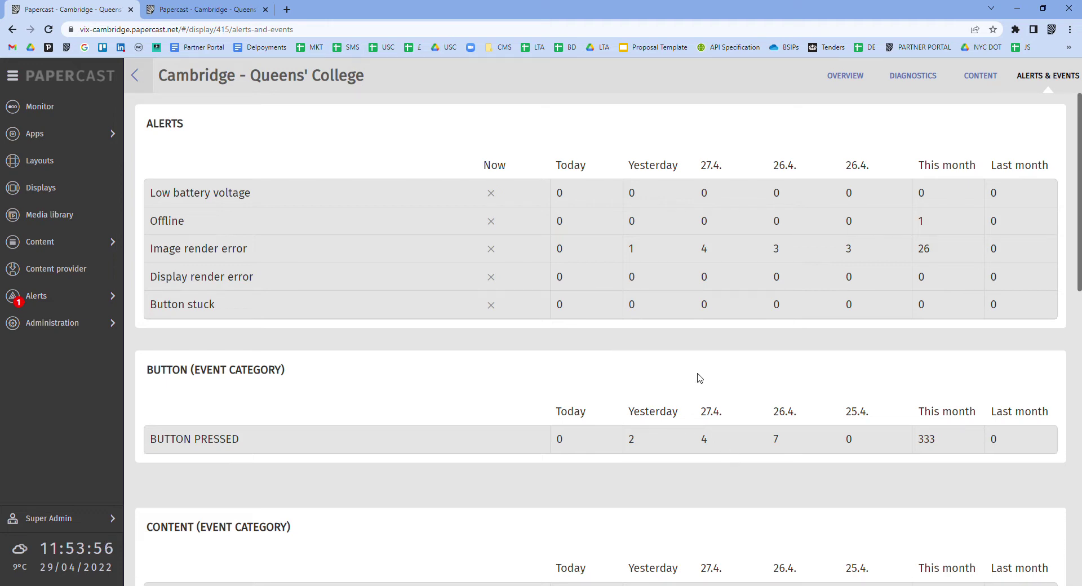
scroll(699, 377, down, 1)
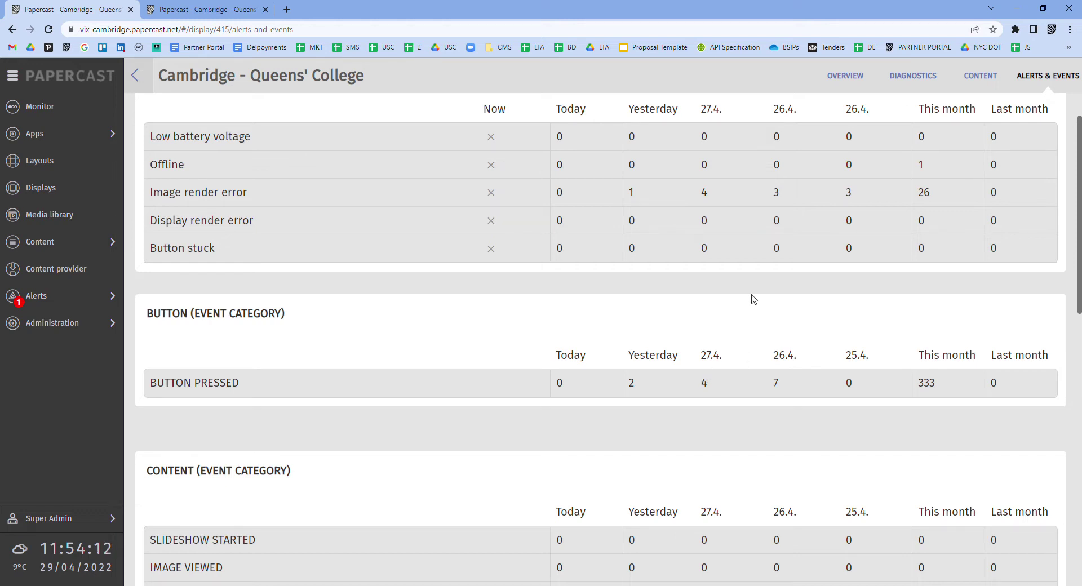
scroll(612, 374, down, 5)
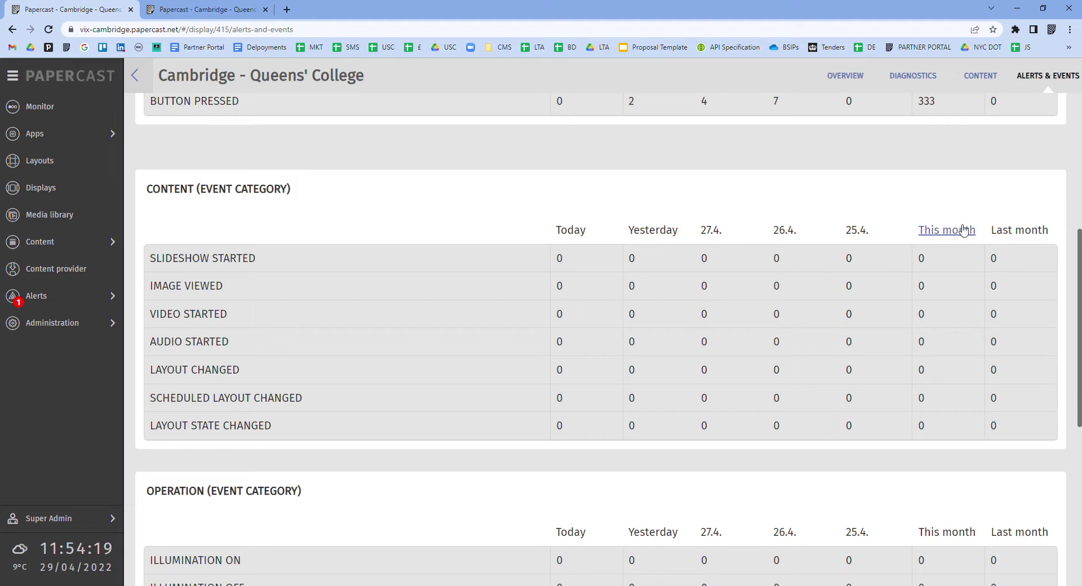
scroll(866, 231, up, 1)
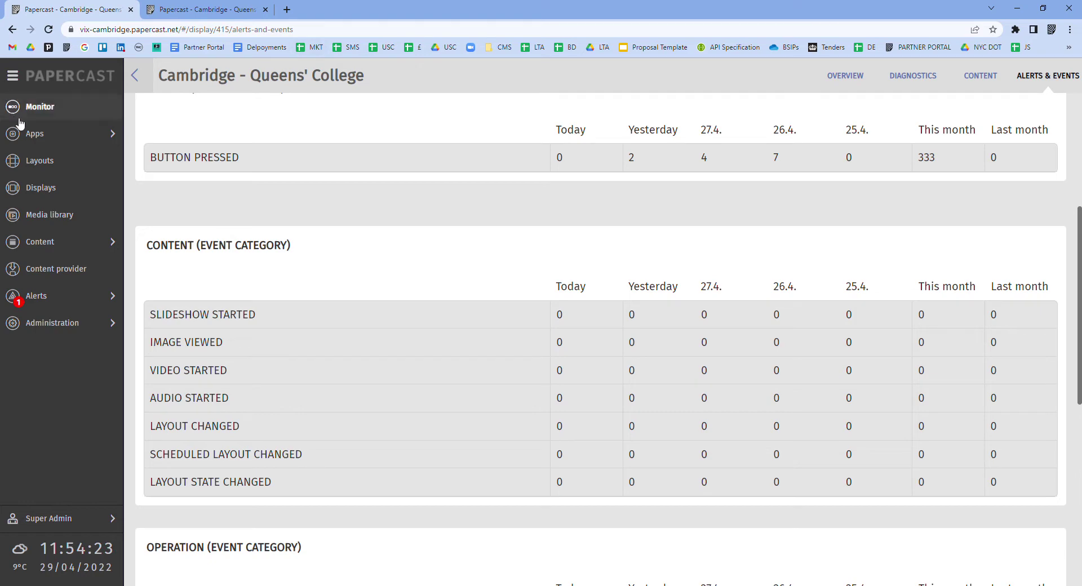
click(34, 134)
Step: Browse the Paperstore app cards such as Papercast ETA, Clock, Linetrack and Weather
click(57, 194)
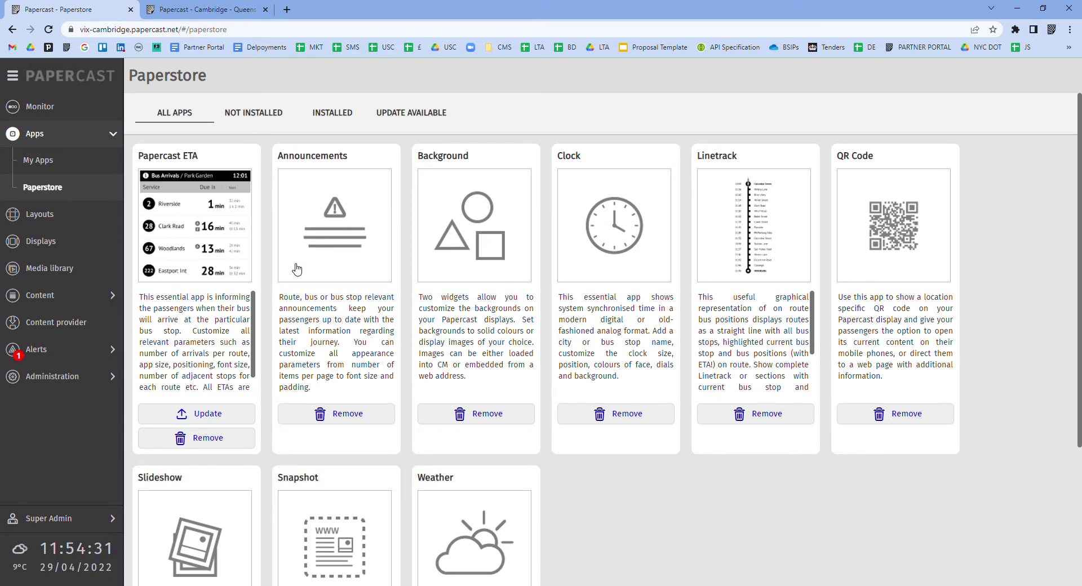
scroll(732, 446, down, 1)
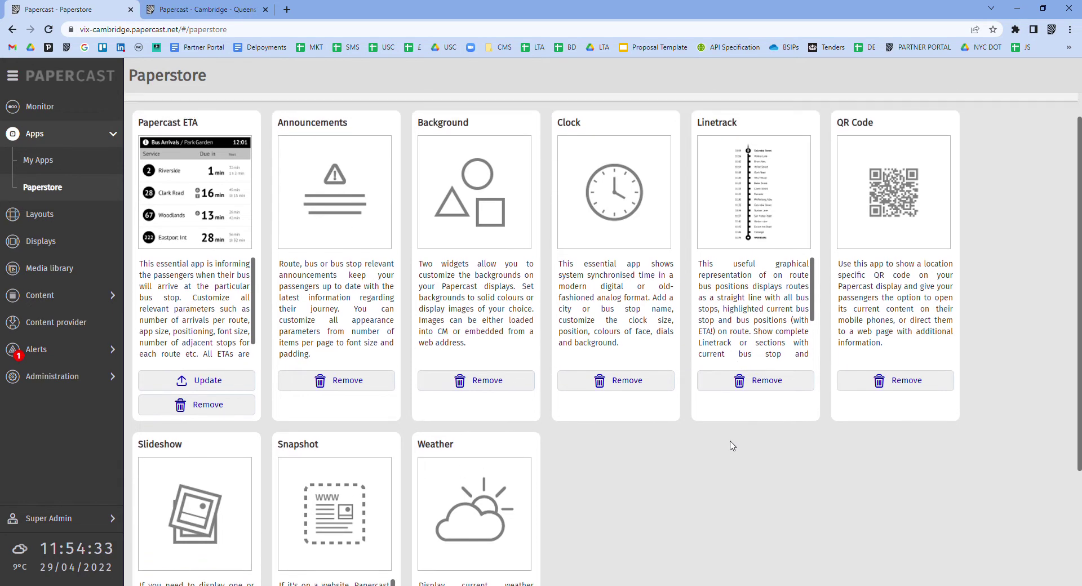
scroll(732, 445, up, 1)
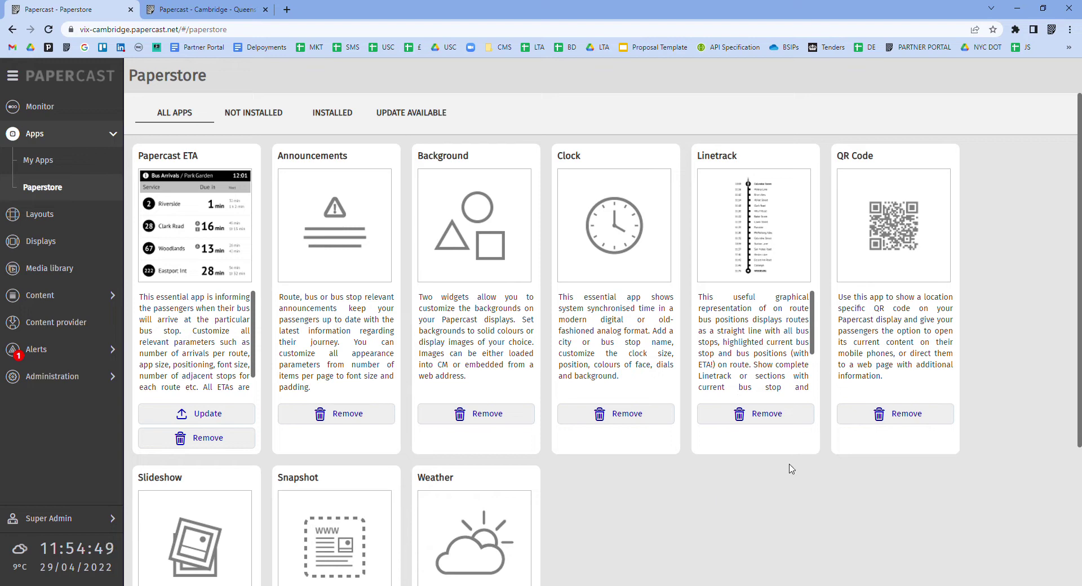
scroll(818, 455, down, 3)
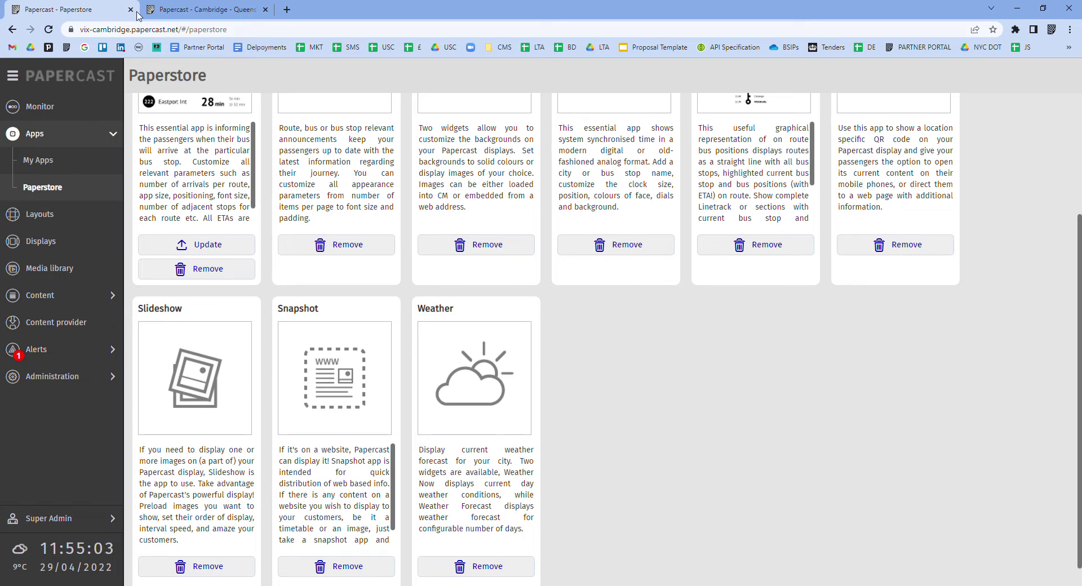
key(ctrl+Tab)
Step: View the full-size live preview showing routes U, 101, 199 and the 3-day forecast
scroll(386, 315, down, 2)
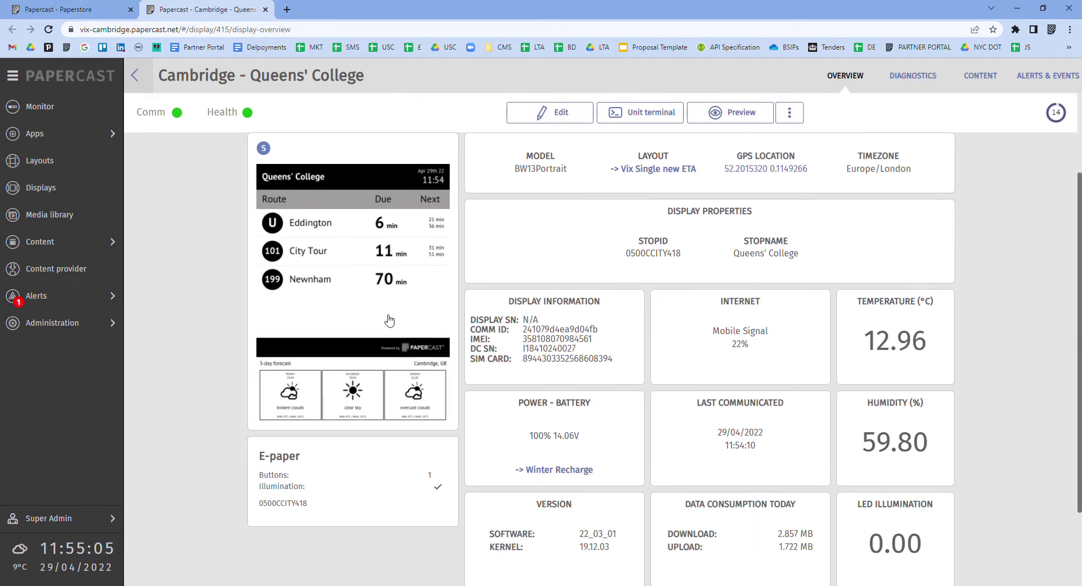
click(326, 289)
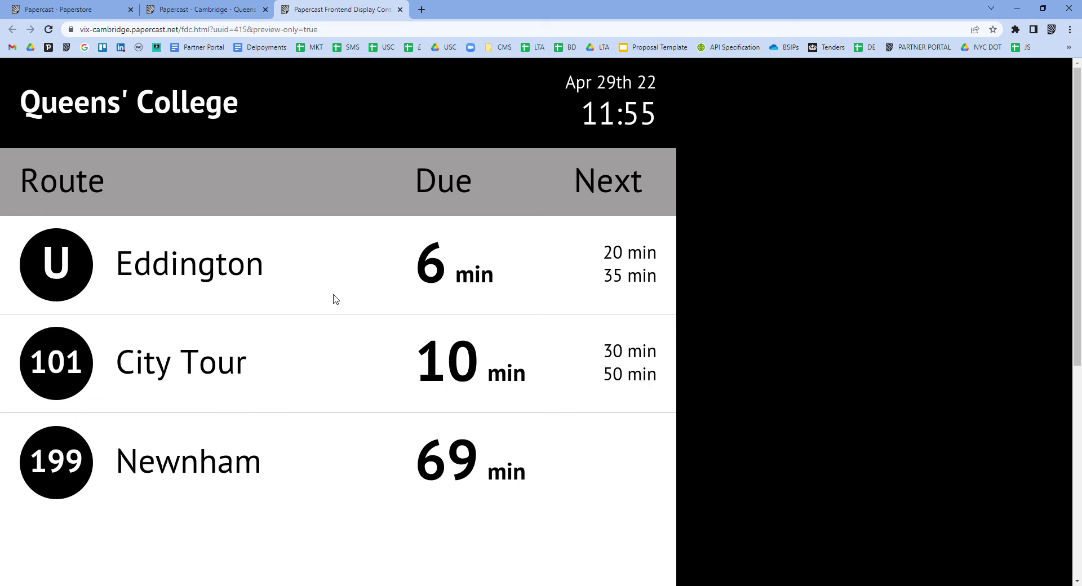
scroll(338, 304, down, 3)
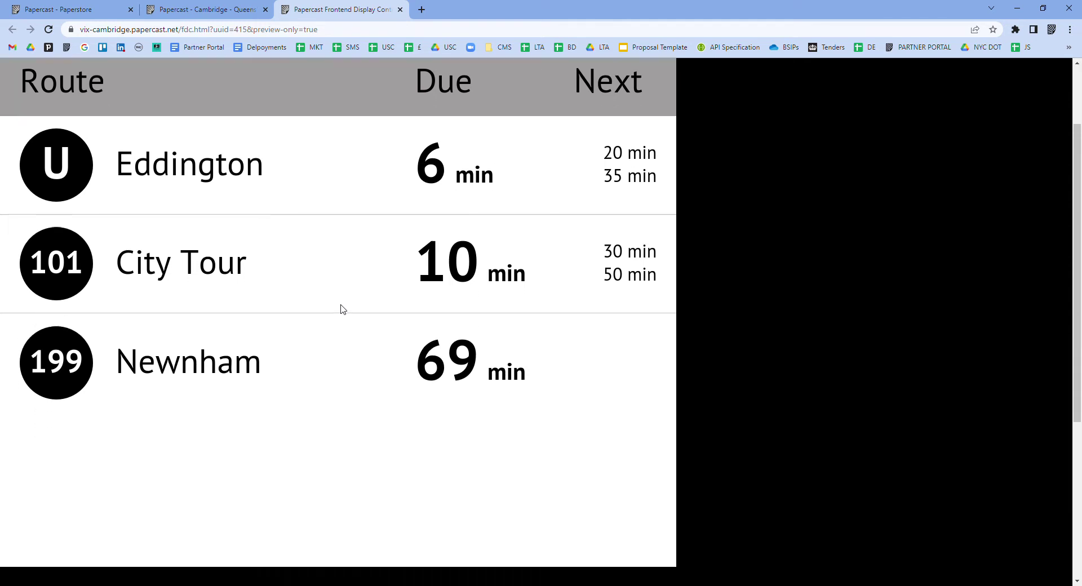
scroll(344, 310, down, 2)
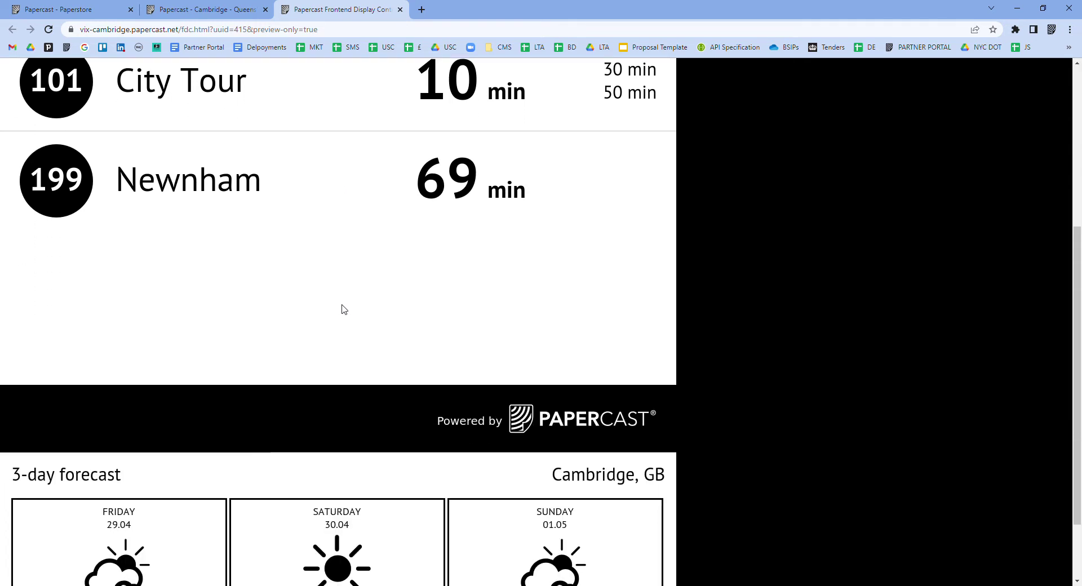
scroll(343, 310, down, 2)
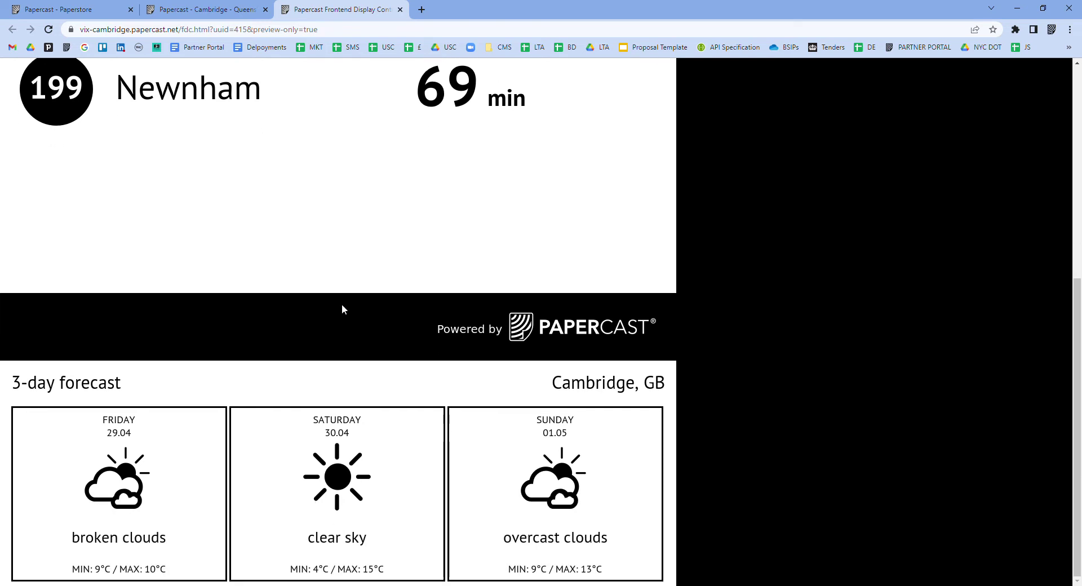
scroll(341, 309, up, 7)
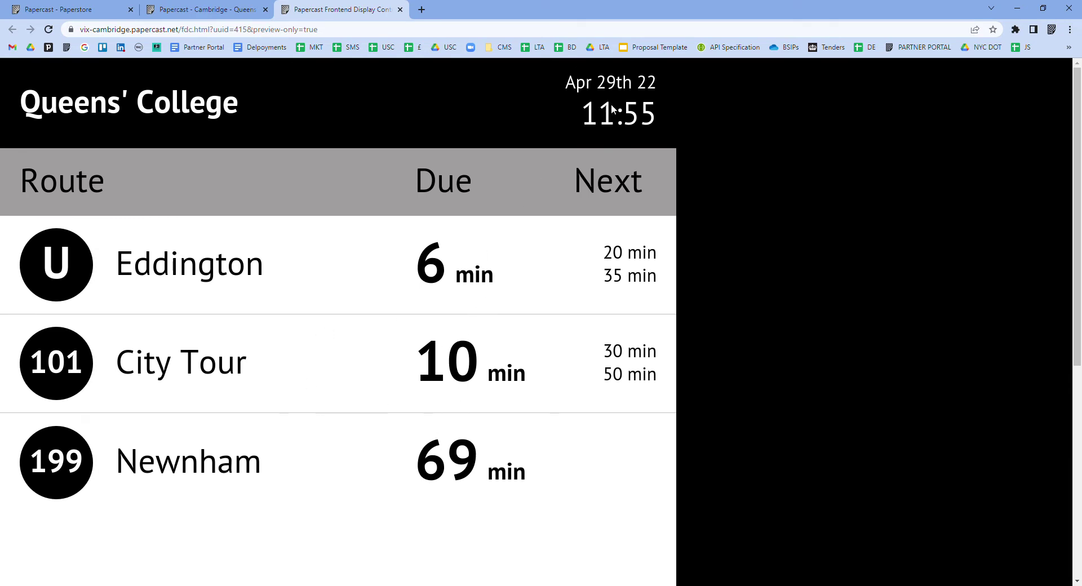
scroll(553, 278, down, 7)
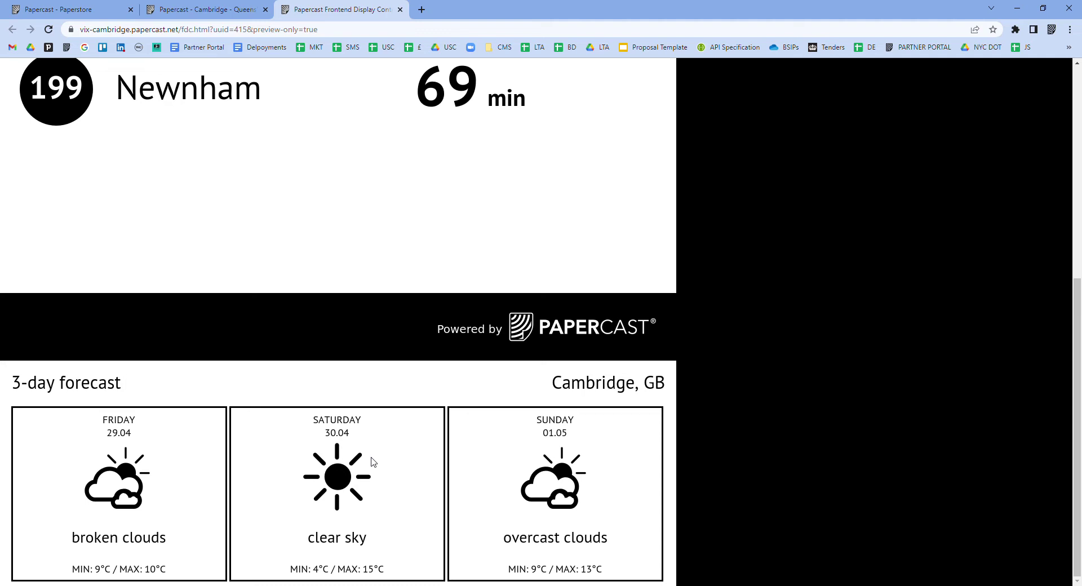
scroll(372, 461, up, 6)
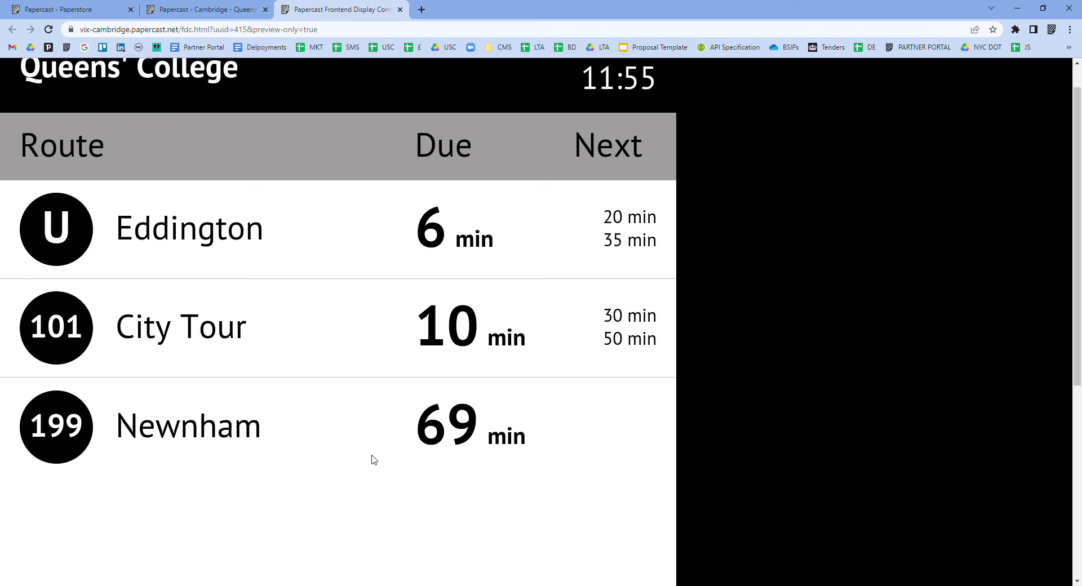
scroll(287, 326, up, 1)
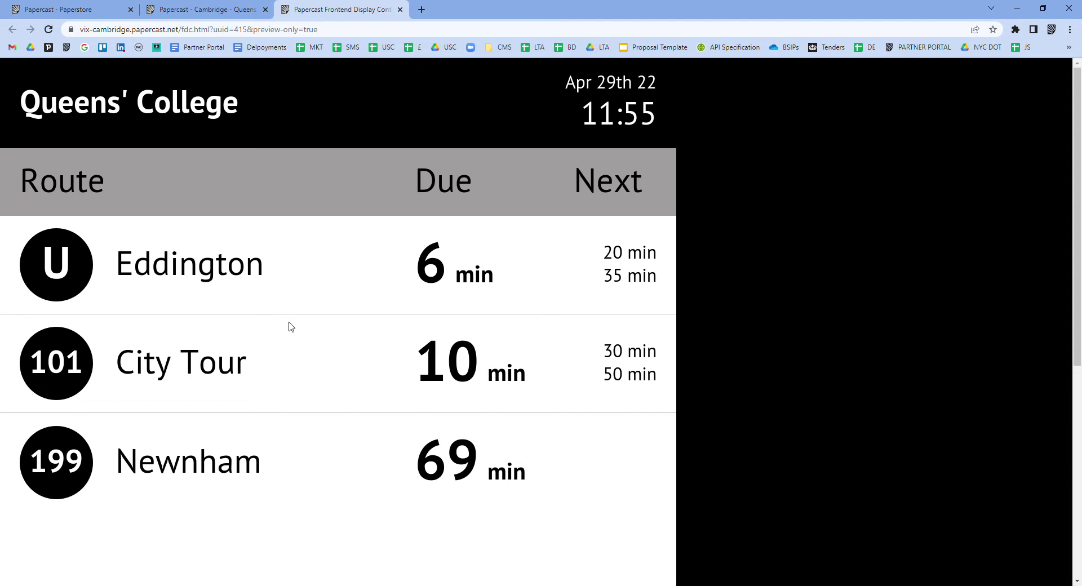
click(71, 9)
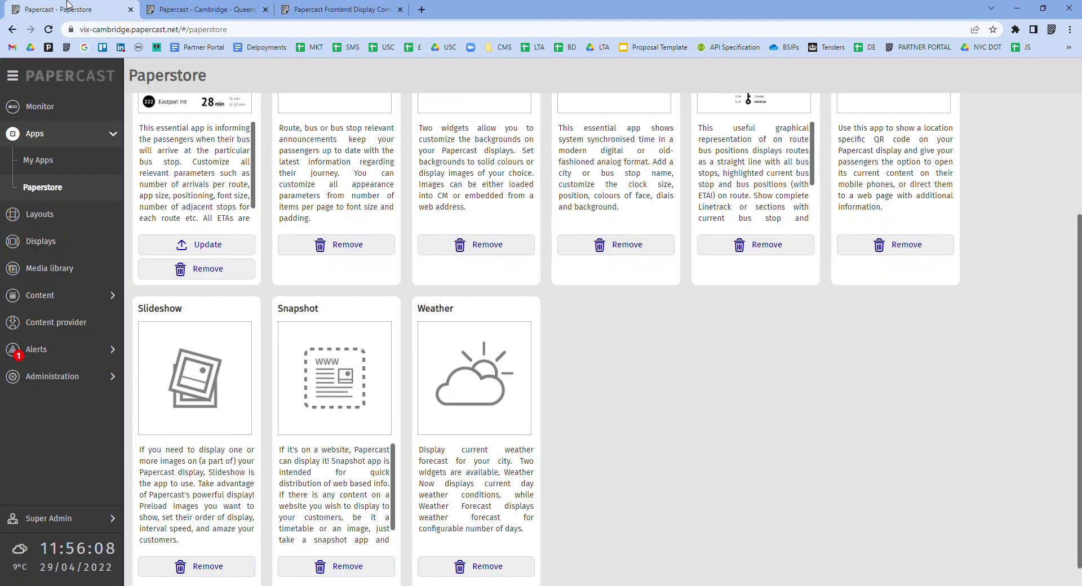
Step: Browse the media library's images and Milton Keys folder, then expand the Content section
click(54, 269)
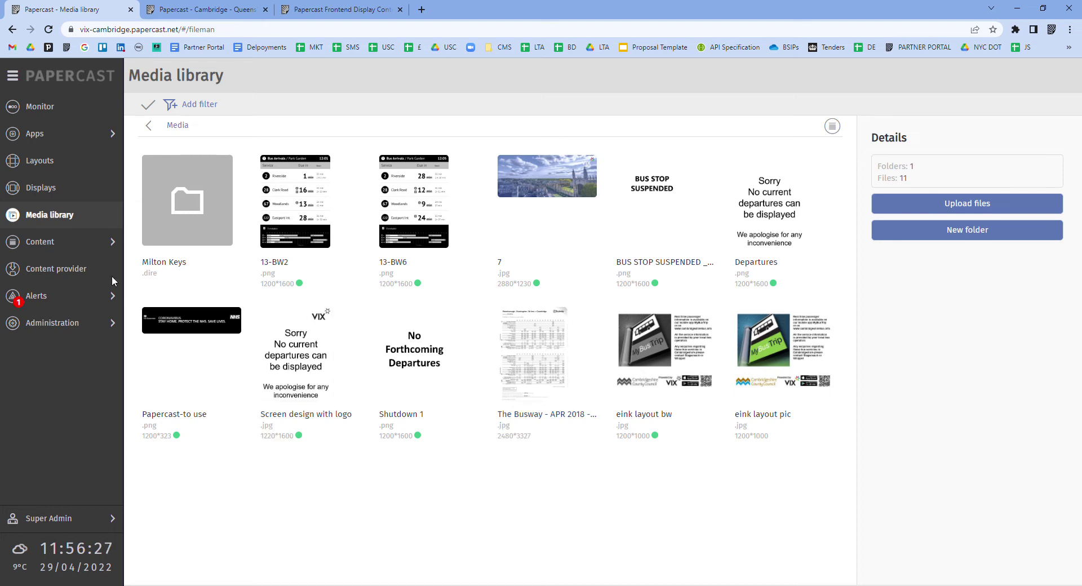
click(56, 239)
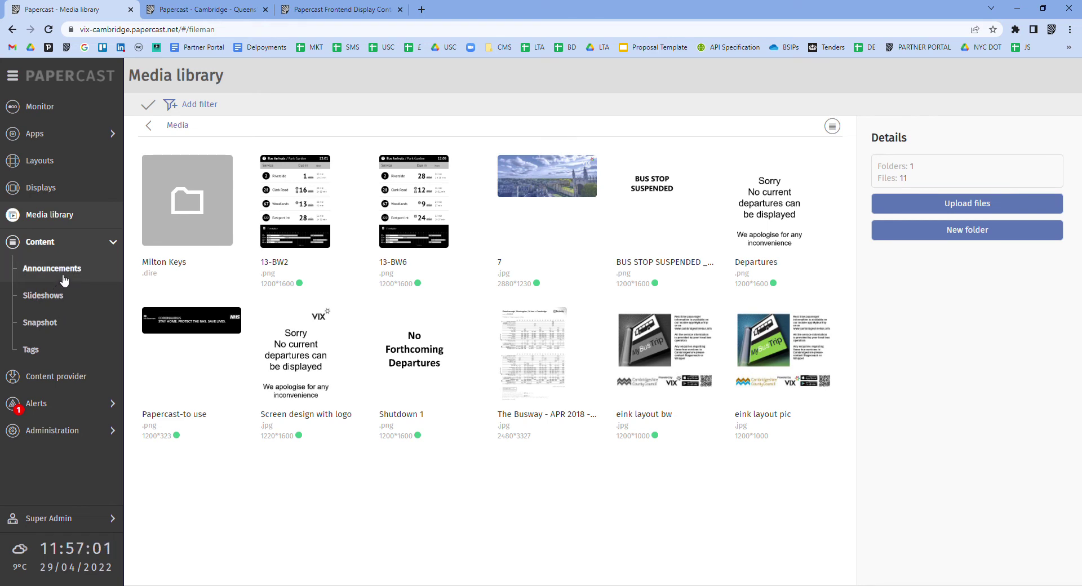
click(21, 351)
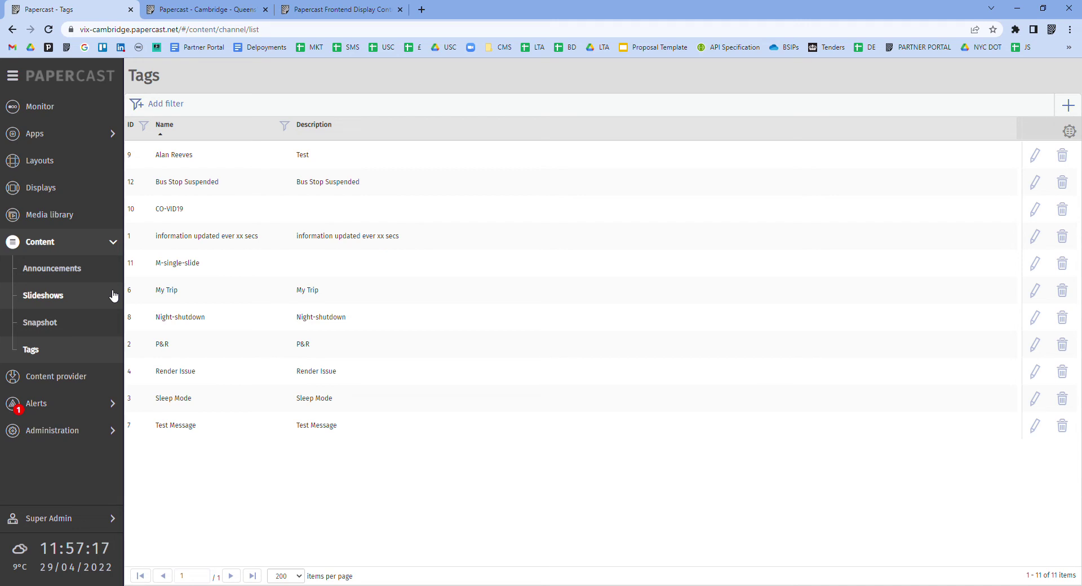
Step: Show the content provider's SIRI settings and select the SIRI XML service URL
click(79, 376)
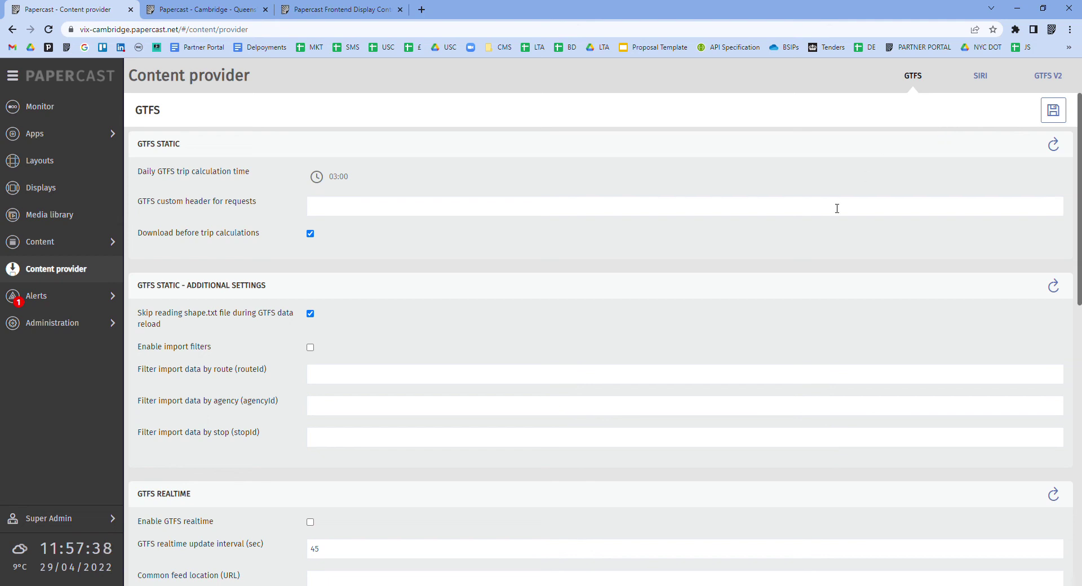
click(977, 80)
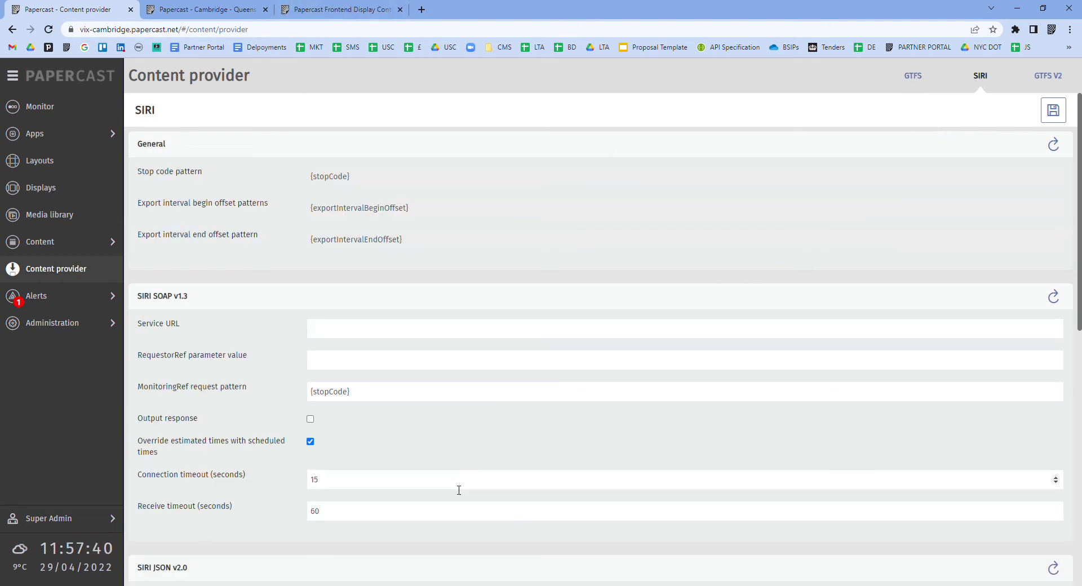
scroll(459, 485, down, 8)
triple_click(455, 417)
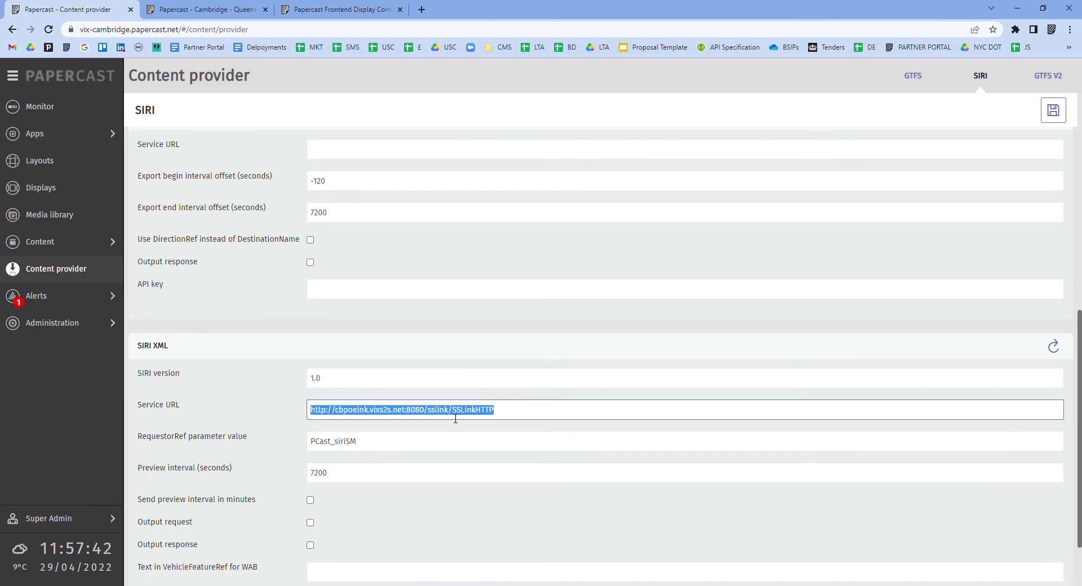
click(60, 295)
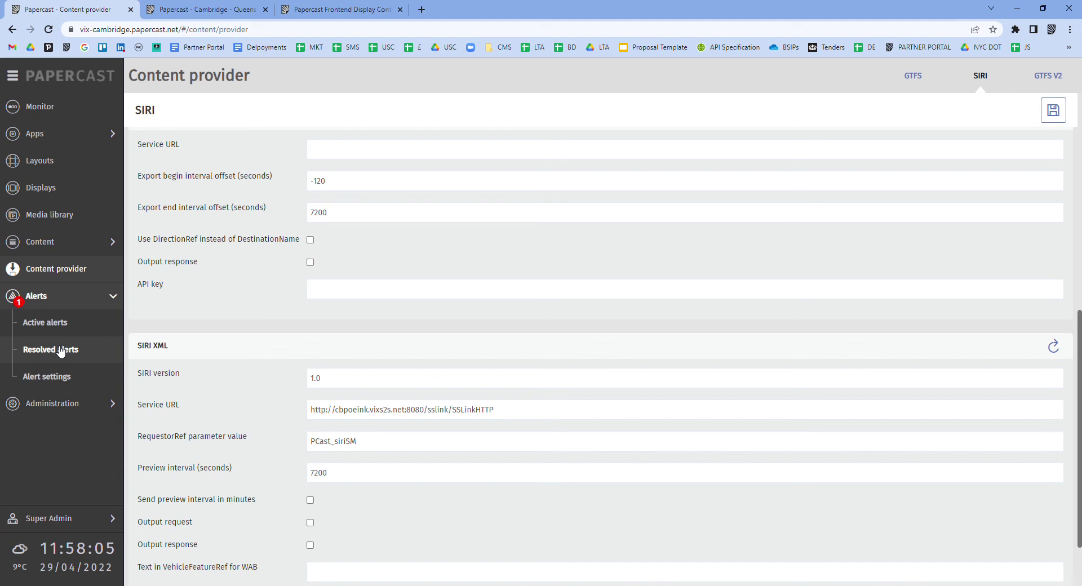
Step: Expand the Alerts and Administration menus, look through their items, and return to Monitor
click(65, 397)
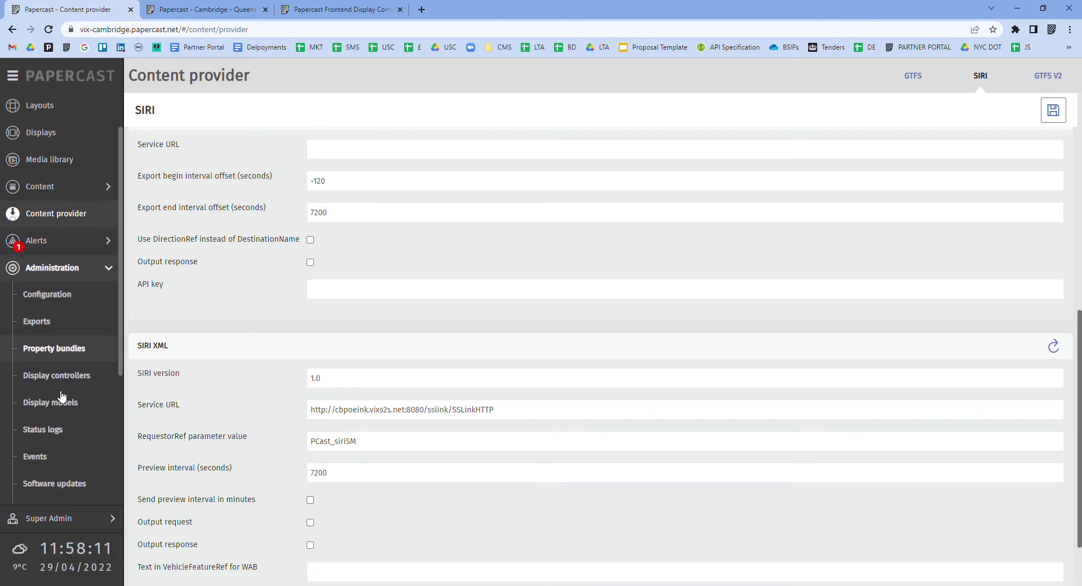
scroll(62, 397, down, 1)
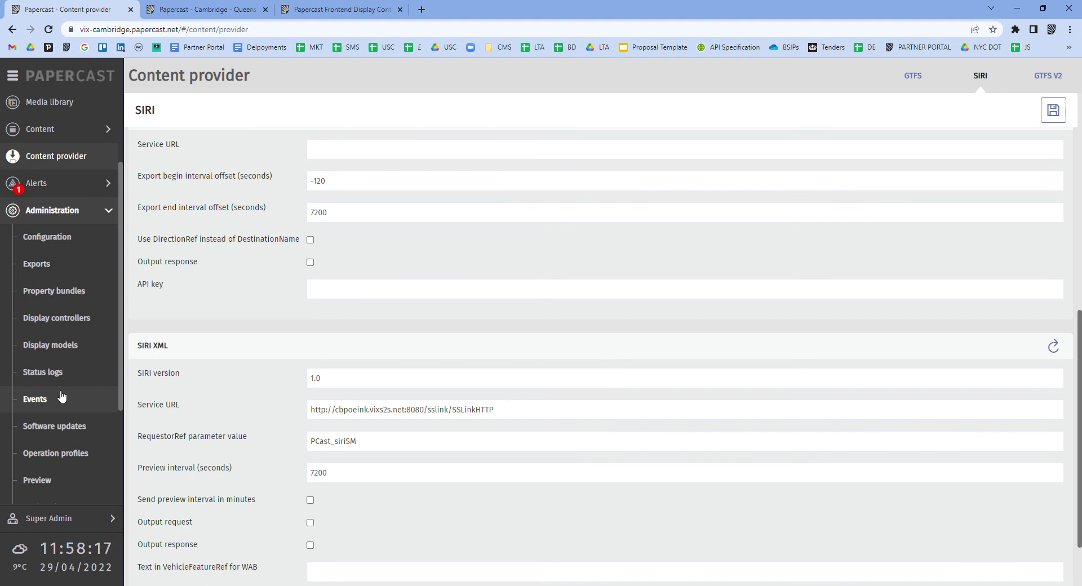
scroll(62, 397, down, 3)
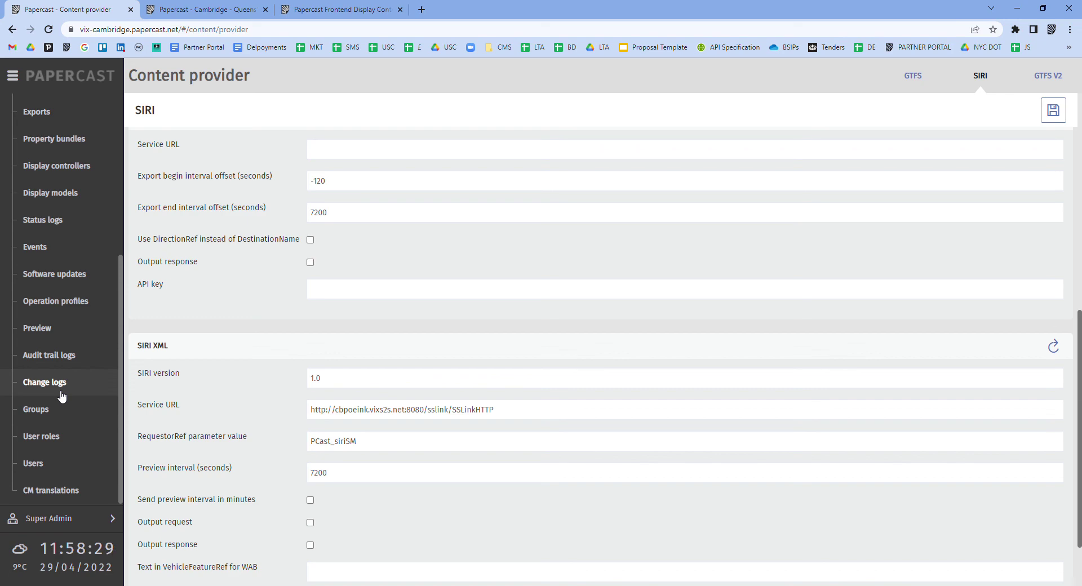
scroll(43, 116, up, 5)
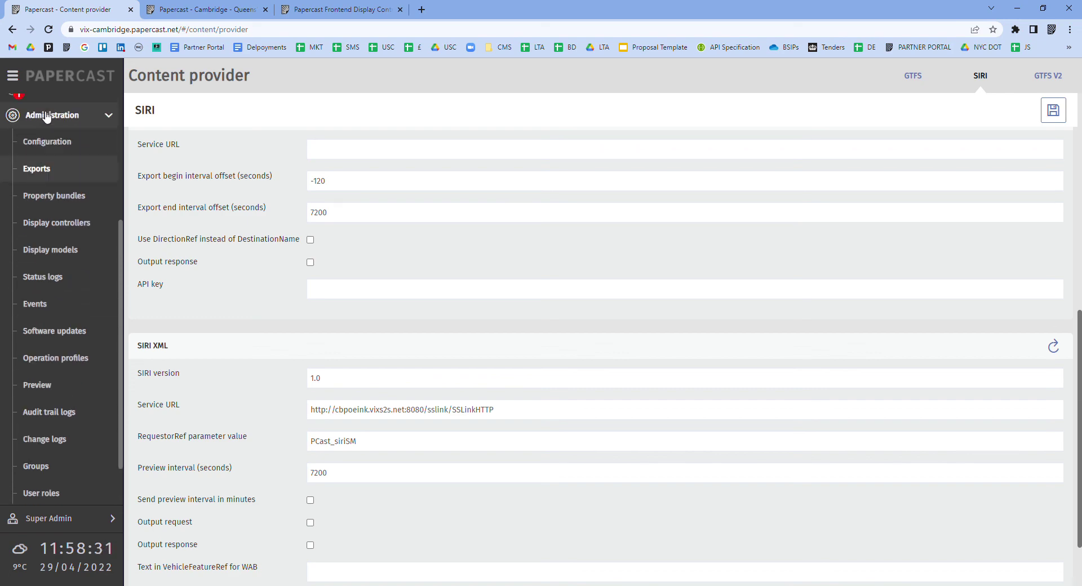
click(49, 116)
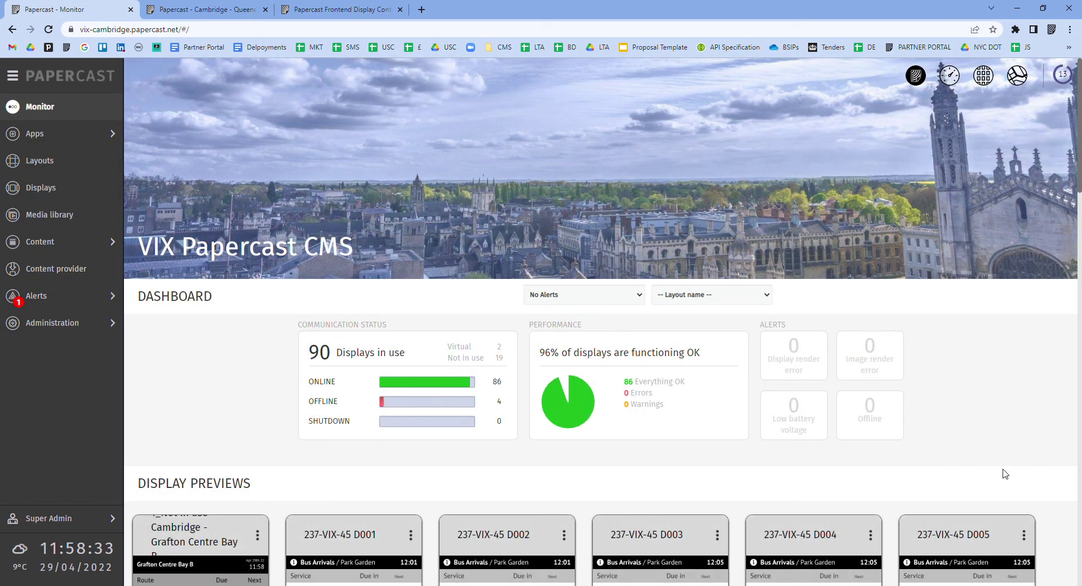